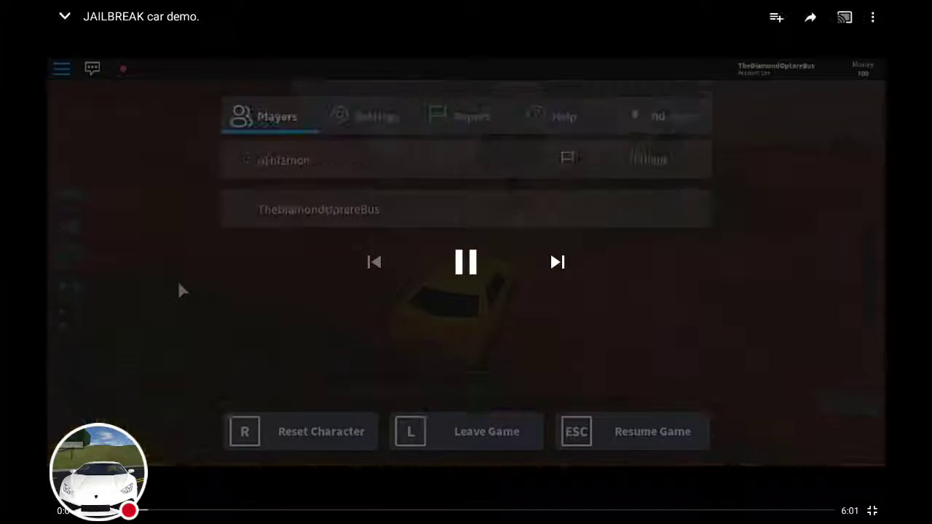
Leave the fullscreen car demo and play My intro. on the HomieCatYt channel
left_click(872, 511)
left_click(157, 452)
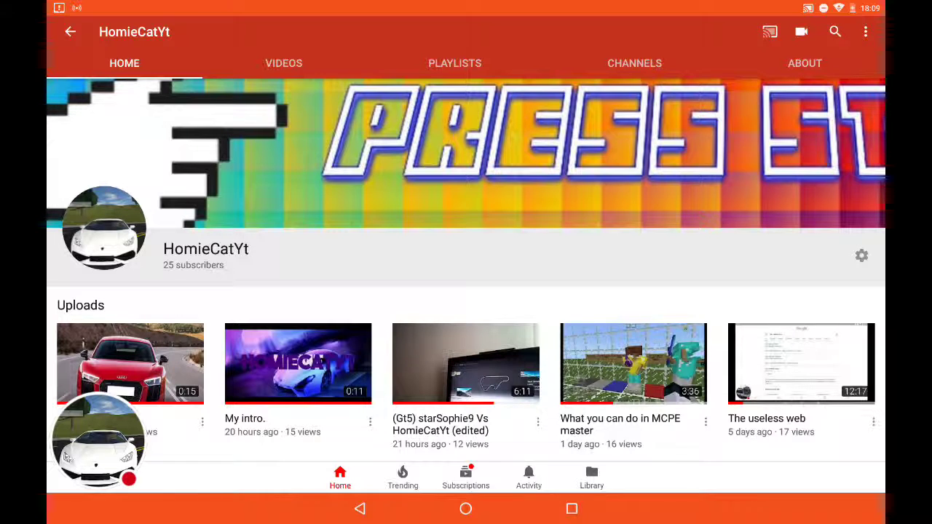
scroll(466, 291, "down", 1)
left_click(297, 332)
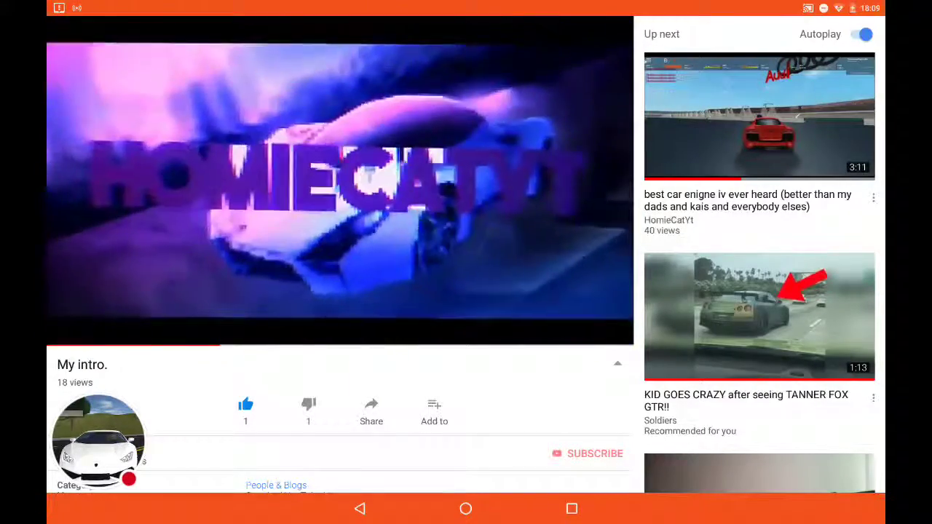
Play the My outro video, then go back to the channel's uploads grid
left_click(359, 508)
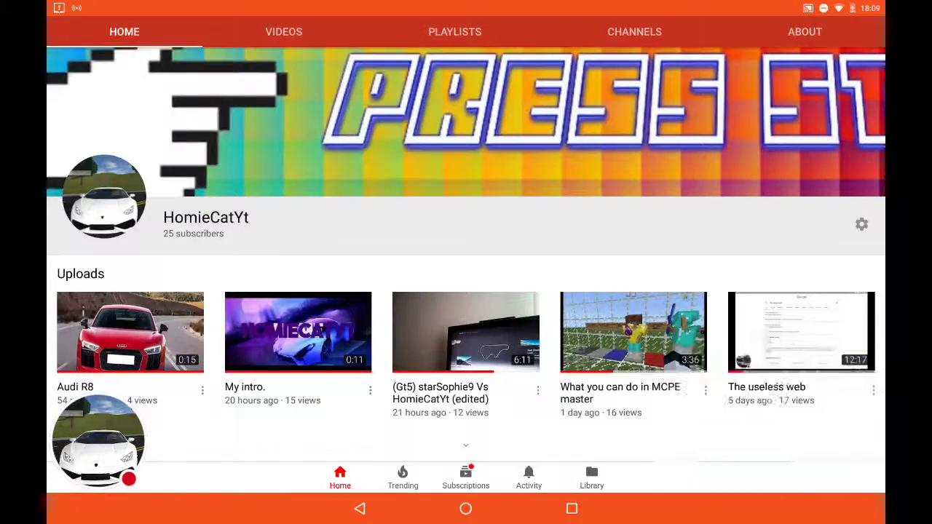
scroll(466, 291, "down", 5)
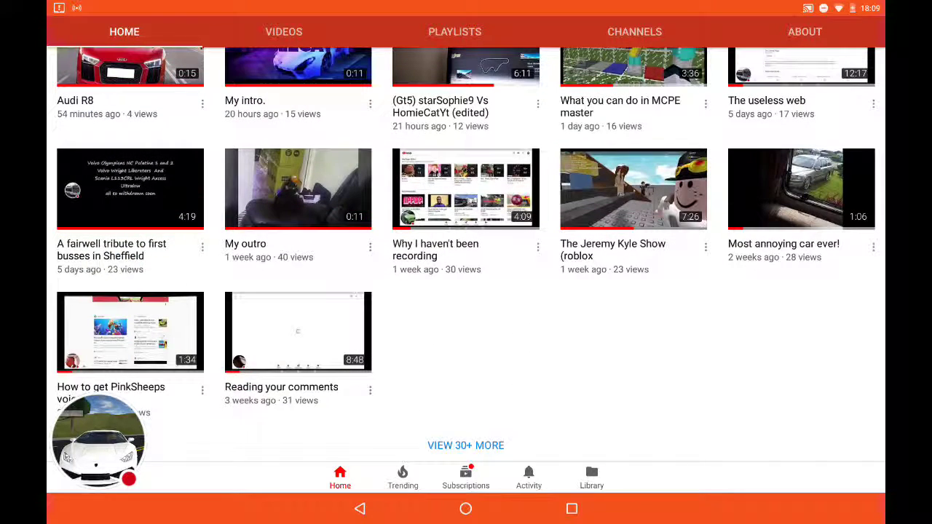
left_click(298, 188)
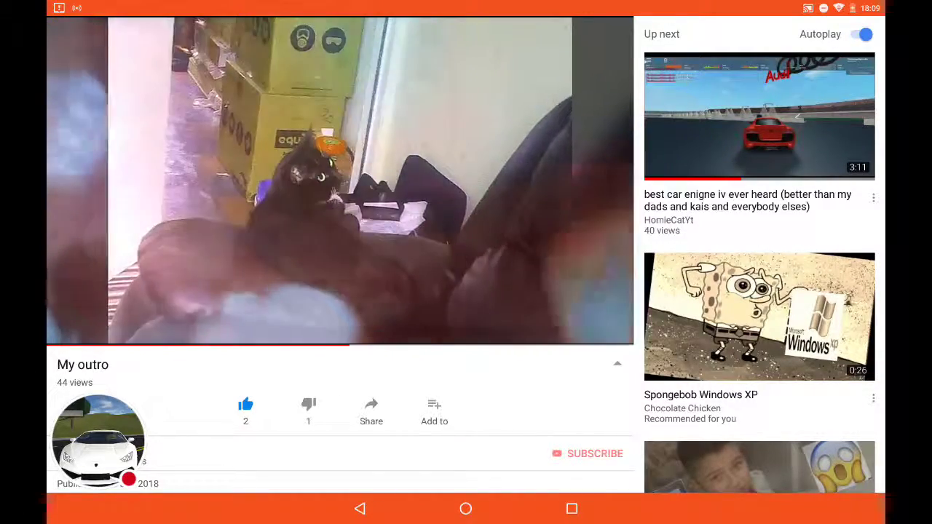
scroll(759, 255, "down", 4)
scroll(759, 255, "down", 8)
scroll(759, 254, "down", 3)
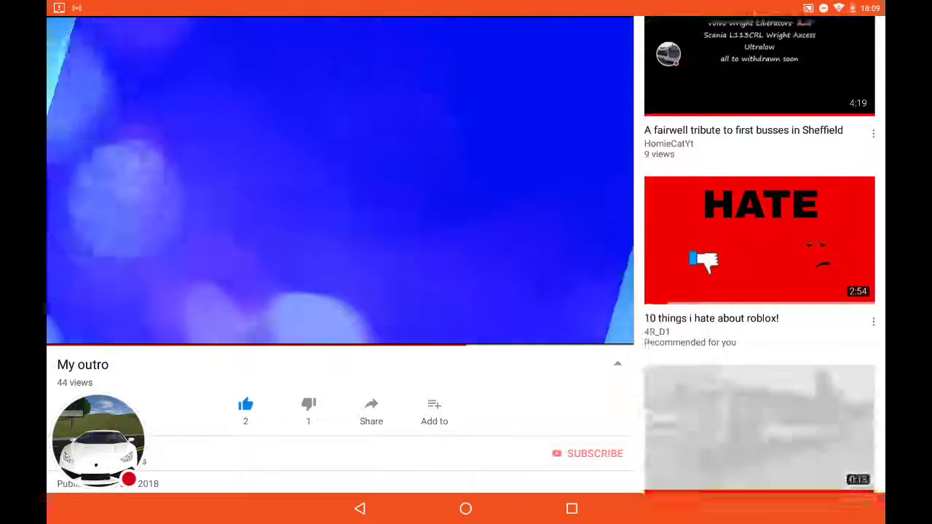
key("Escape")
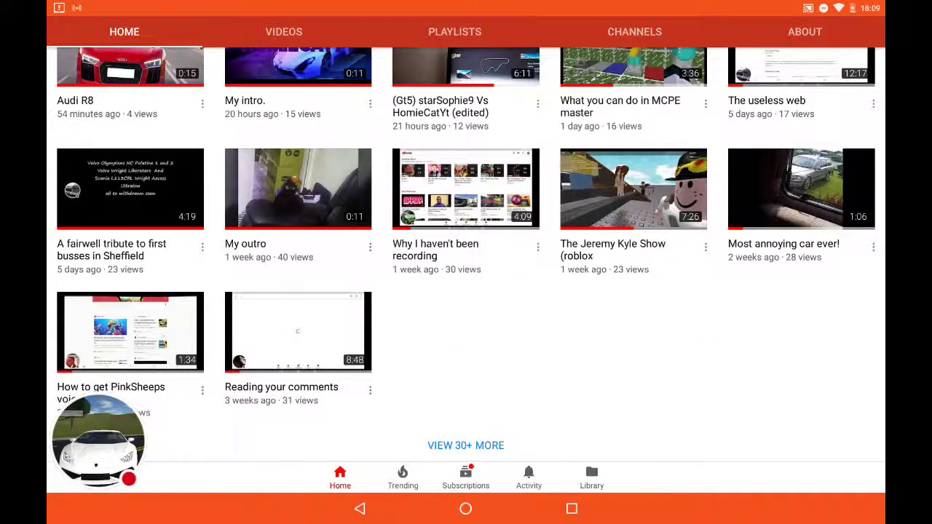
From the home screen, search Google for 'panzoid' using the suggestion
left_click(466, 508)
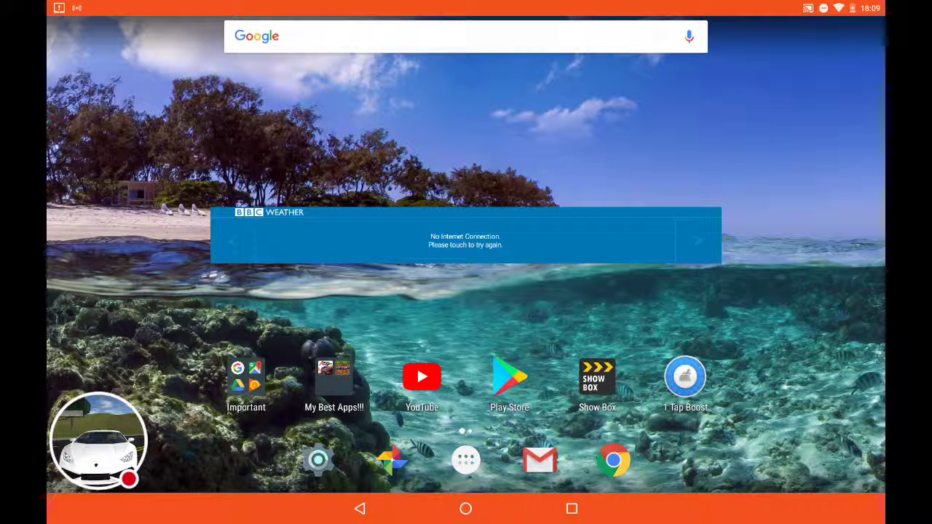
left_click(466, 37)
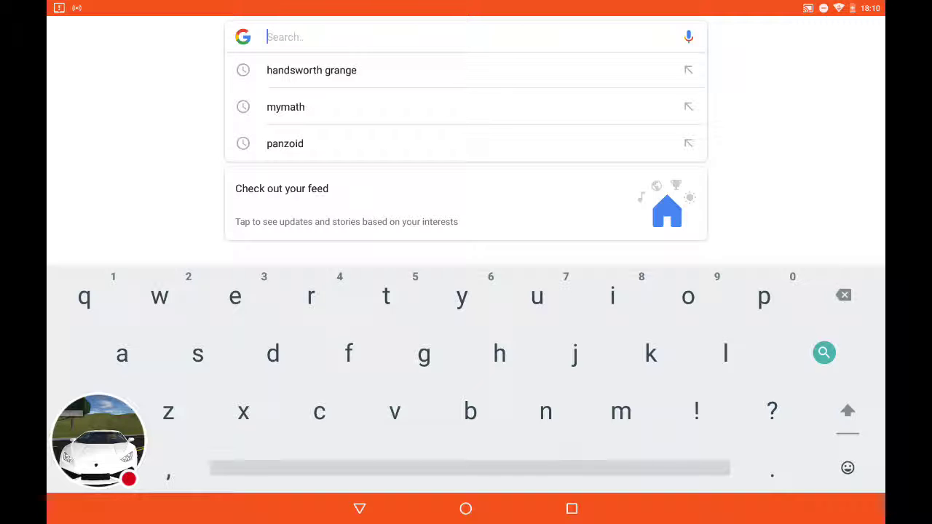
left_click_drag(211, 4, 211, 291)
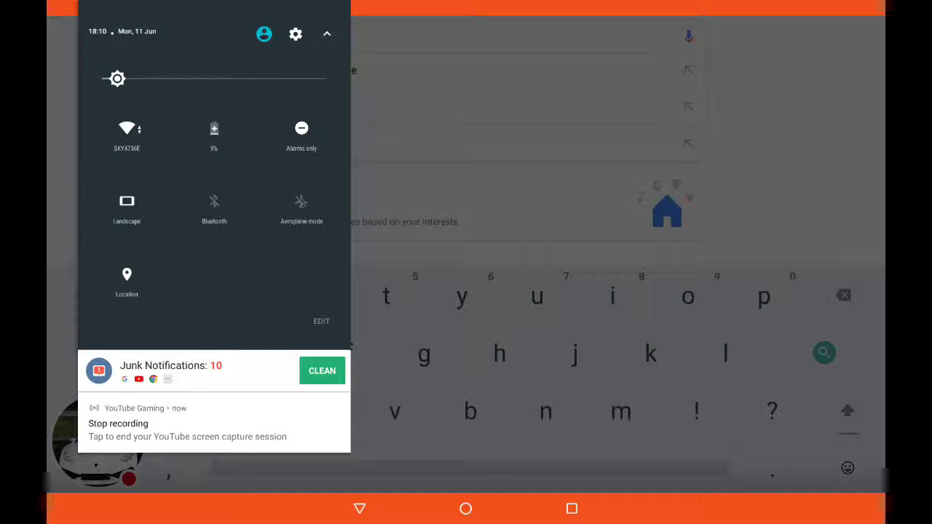
left_click_drag(214, 334, 214, 44)
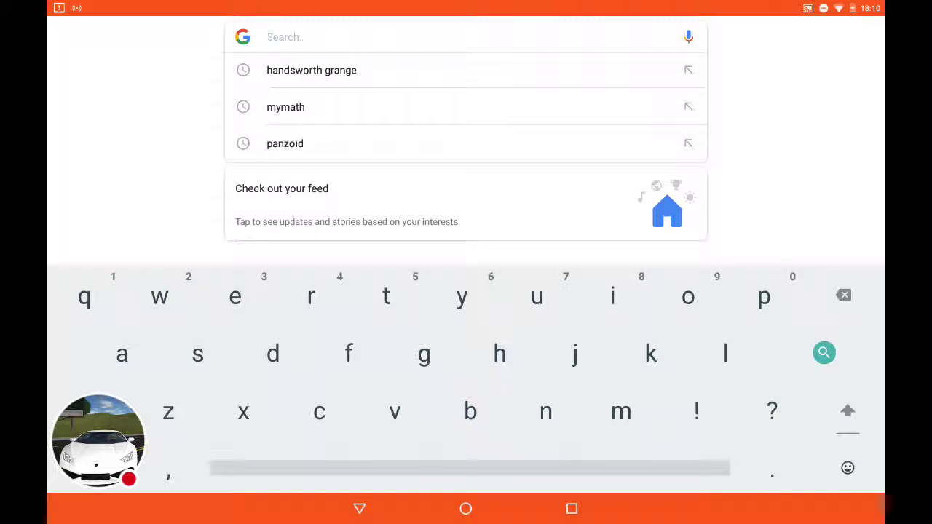
type("pa")
left_click_drag(165, 354, 129, 118)
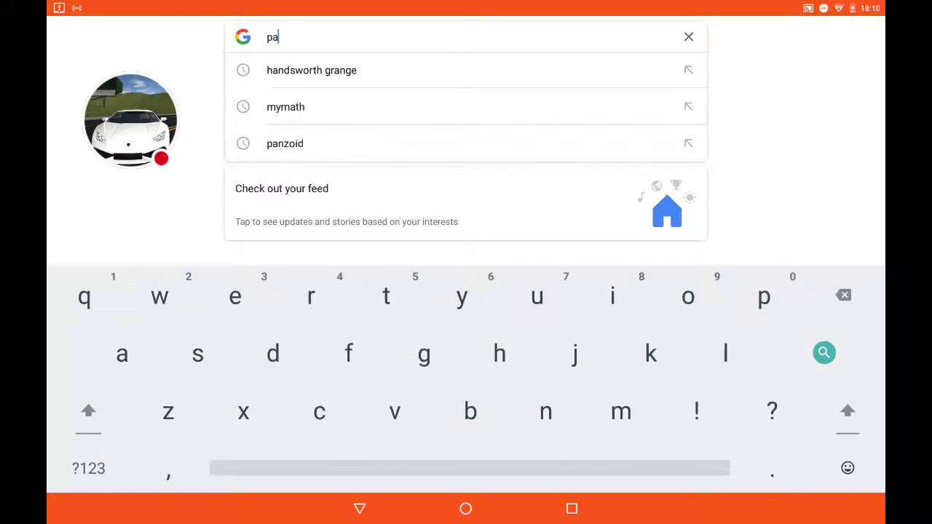
type("n")
left_click(284, 70)
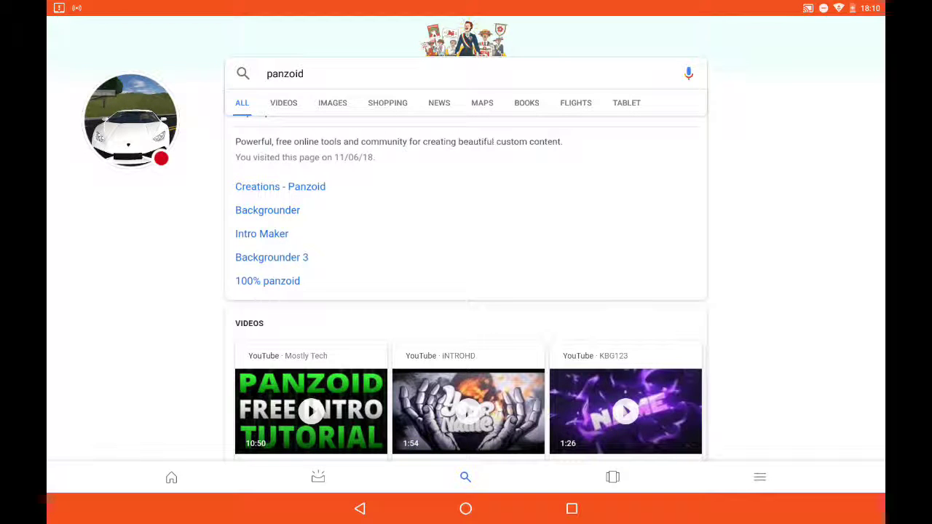
Scroll panzoid.com's Creations section and show more creations to reach the Trending list
scroll(466, 291, "up", 1)
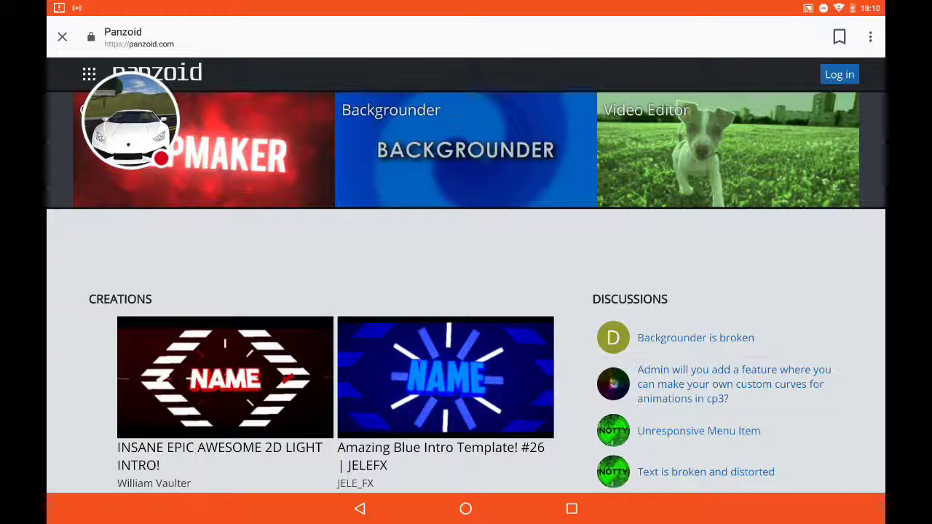
scroll(466, 276, "down", 5)
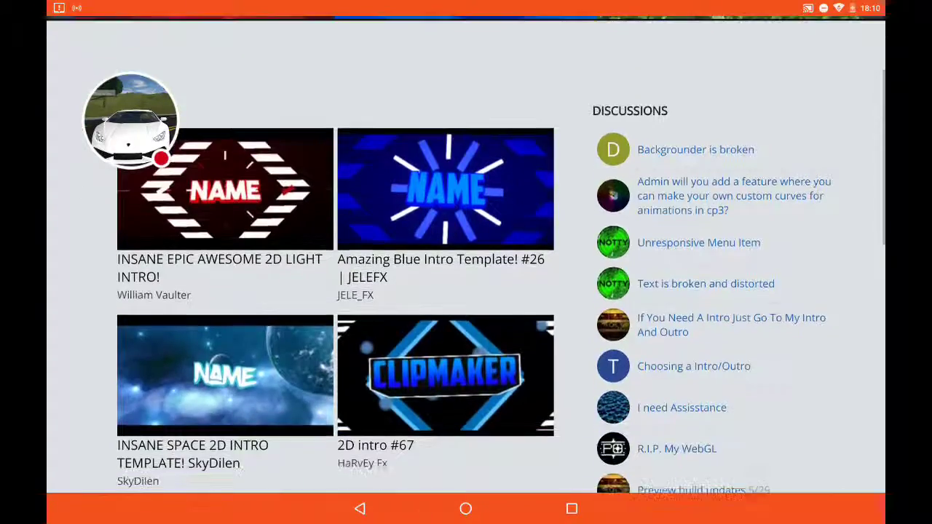
scroll(465, 277, "down", 5)
scroll(335, 277, "down", 3)
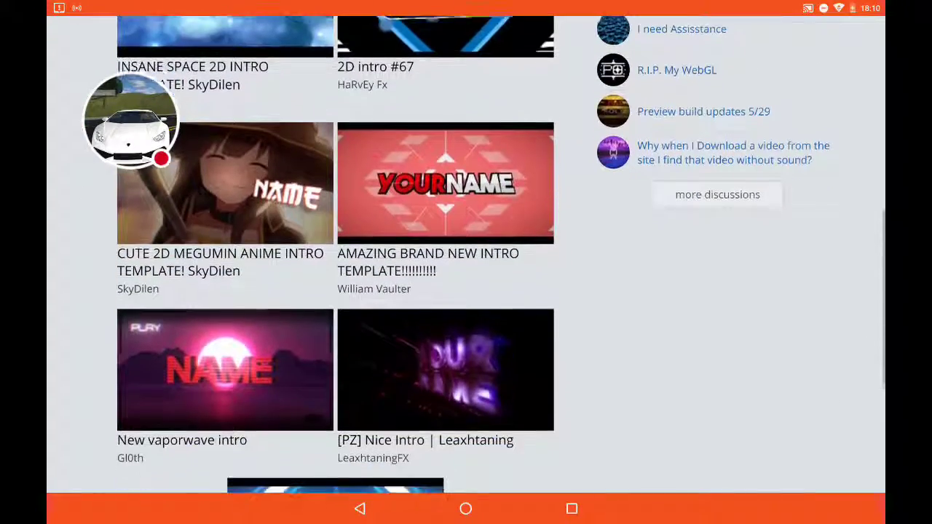
scroll(334, 276, "down", 2)
scroll(335, 277, "down", 3)
left_click(333, 398)
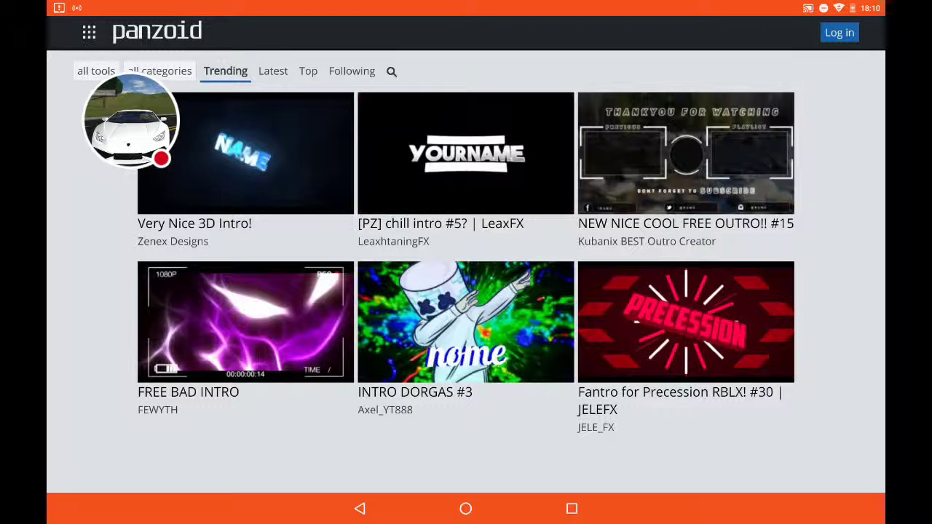
Search the creations for 'Illuminarti', then clear that search text
left_click(391, 71)
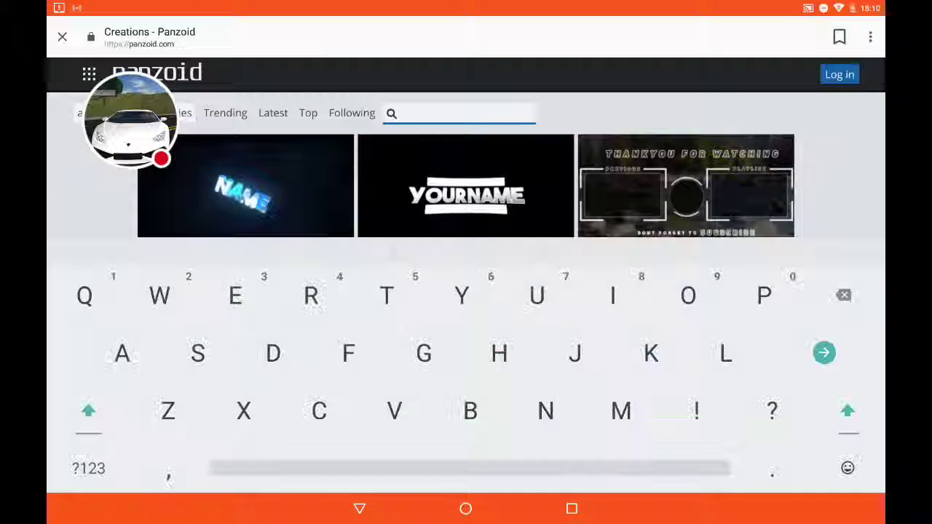
type("Illumin")
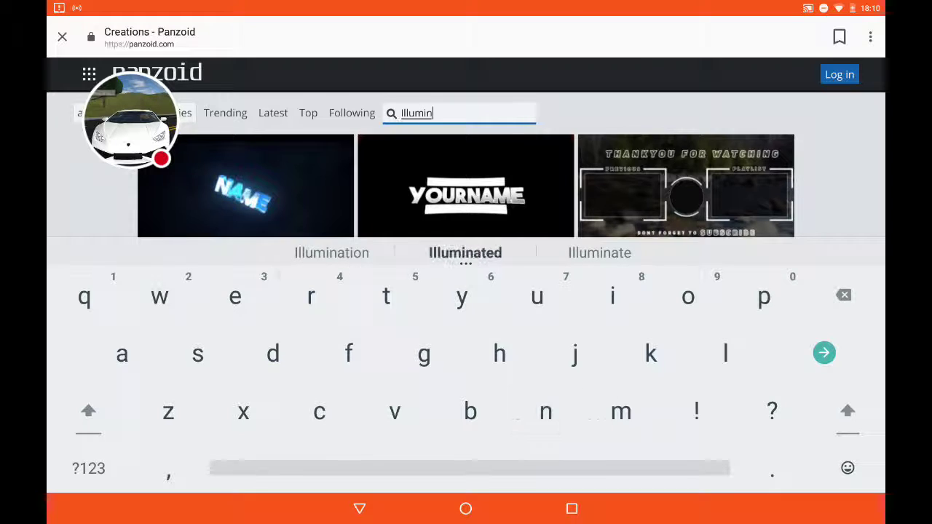
type("arti")
key("Return")
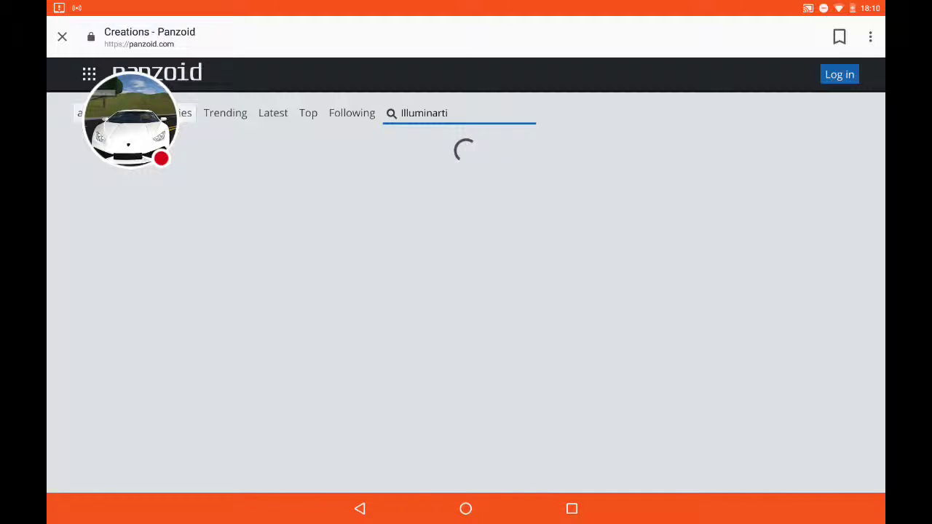
left_click(447, 116)
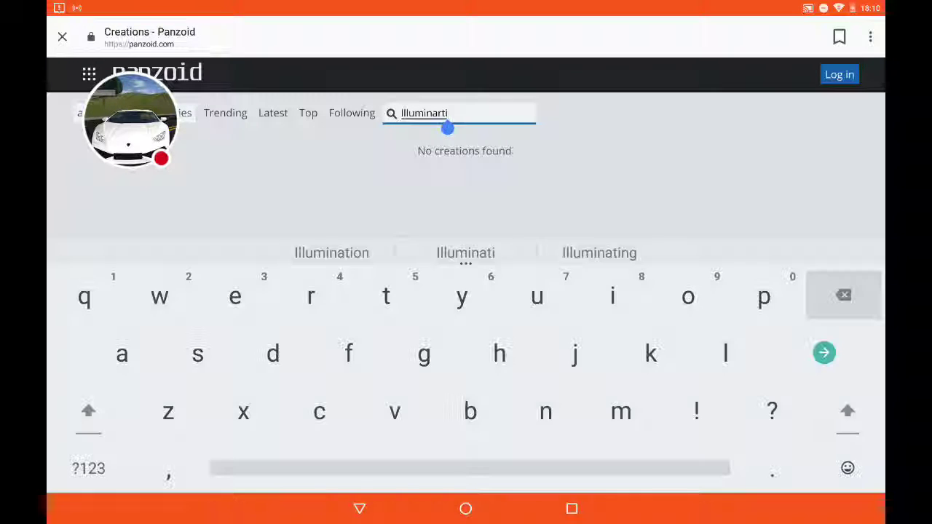
key("BackSpace")
key("BackSpace")
key("BackSpace")
key("BackSpace")
key("BackSpace")
key("BackSpace")
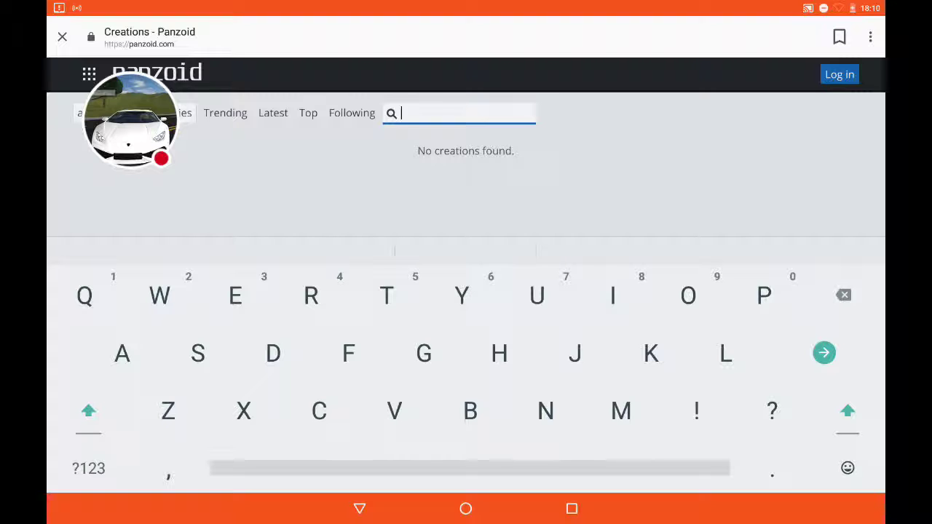
key("Return")
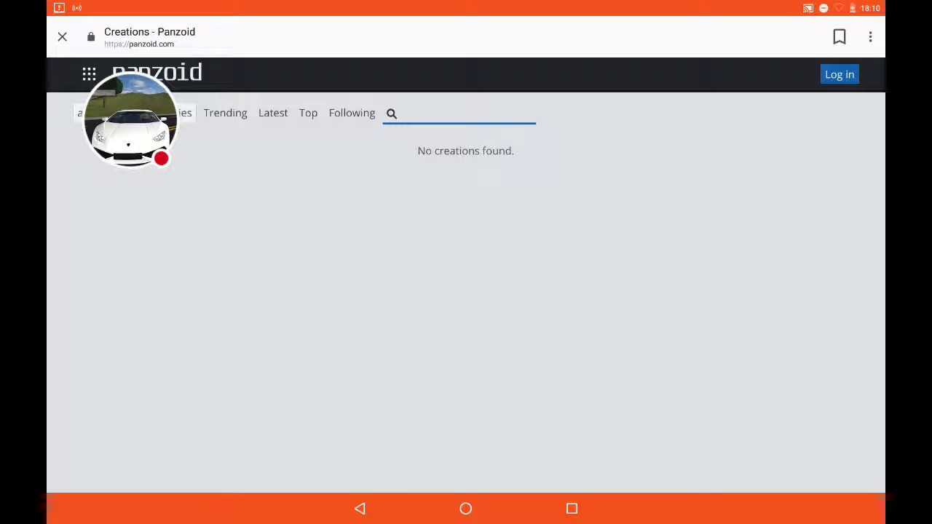
Search the creations for 'Roblox'
left_click(459, 113)
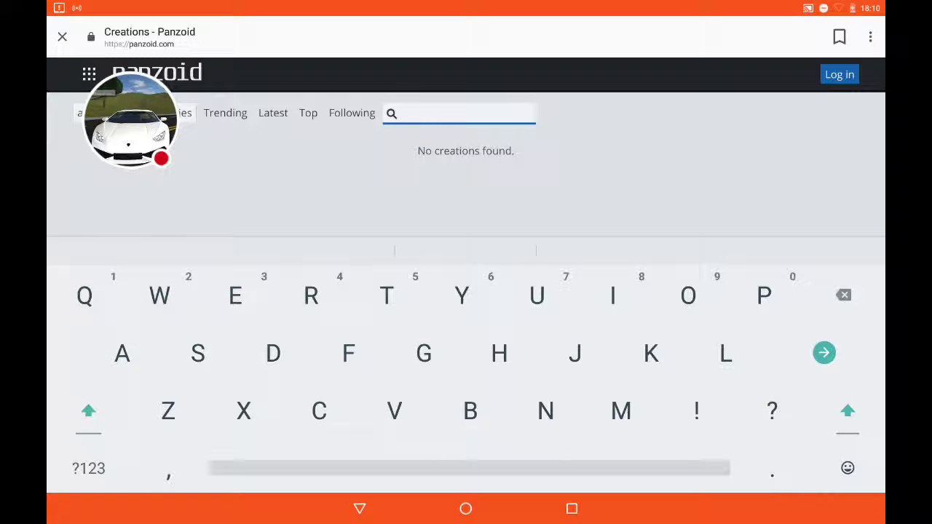
type("R")
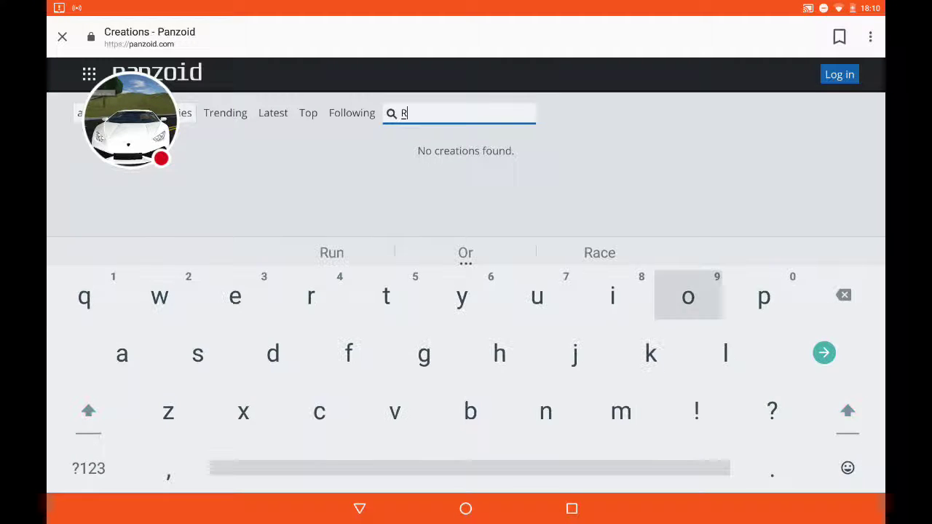
type("oblox")
key("Return")
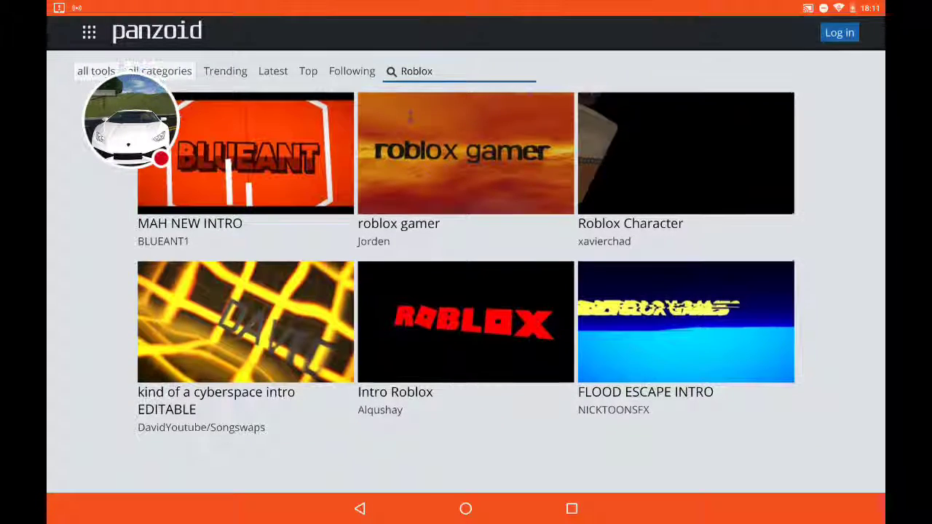
From the Intro Roblox result, open the 20th century fox template in Clipmaker
left_click(465, 324)
left_click(171, 276)
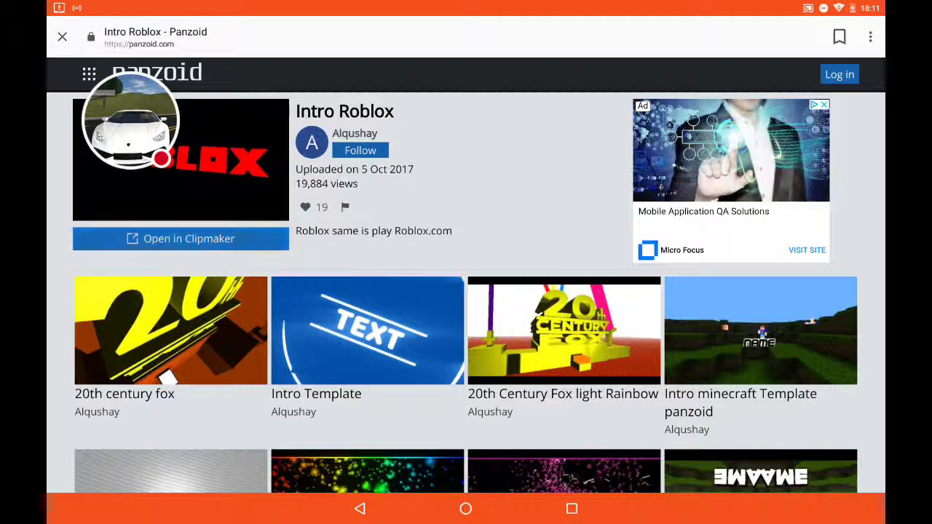
left_click(169, 325)
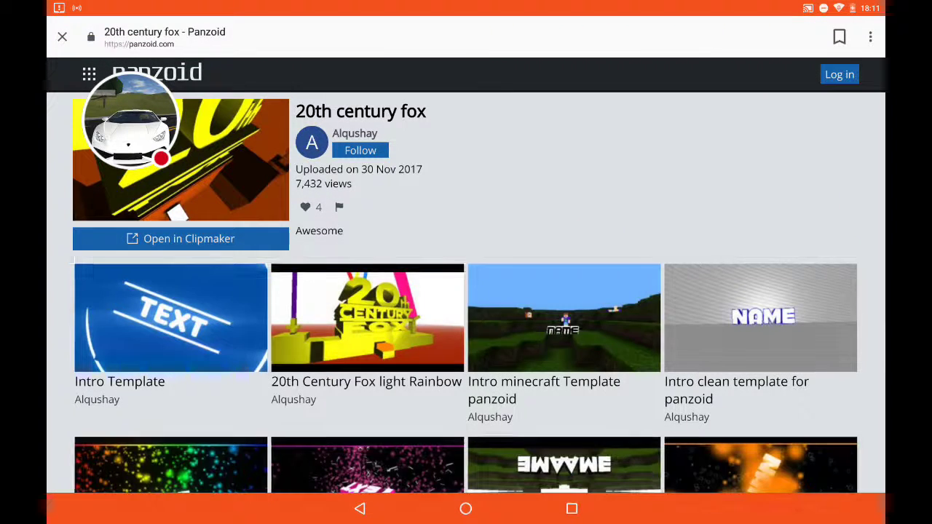
left_click(181, 238)
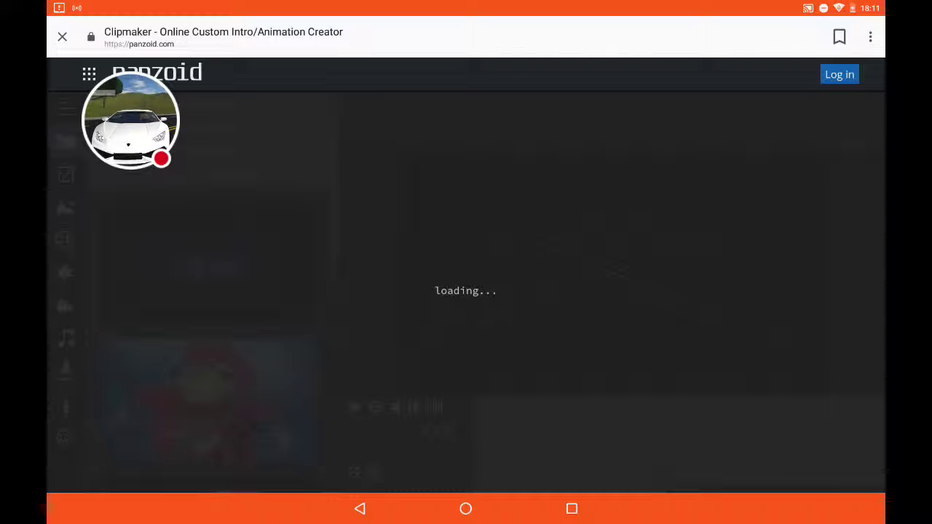
Play the 20th century fox intro with volume raised, scrubbing back to about 11.5 seconds
left_click_drag(342, 2, 342, 291)
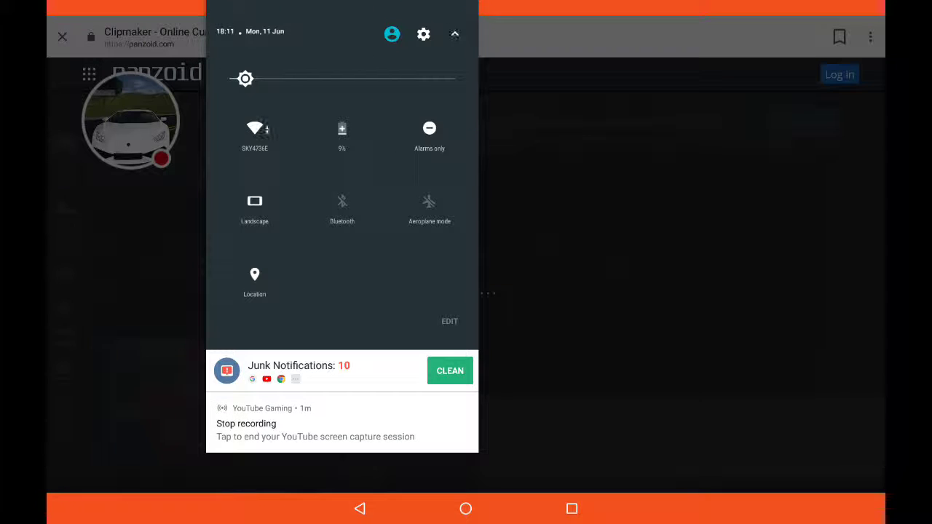
left_click_drag(342, 437, 342, 109)
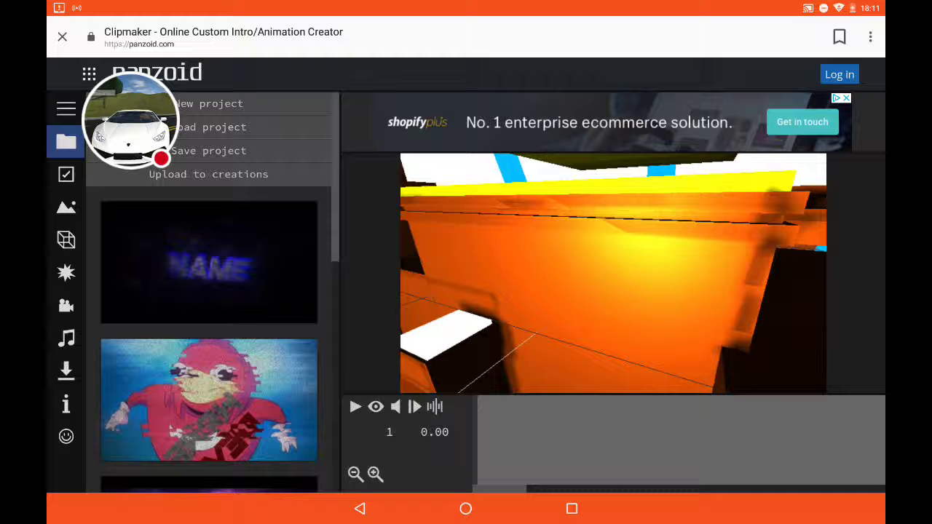
left_click(356, 406)
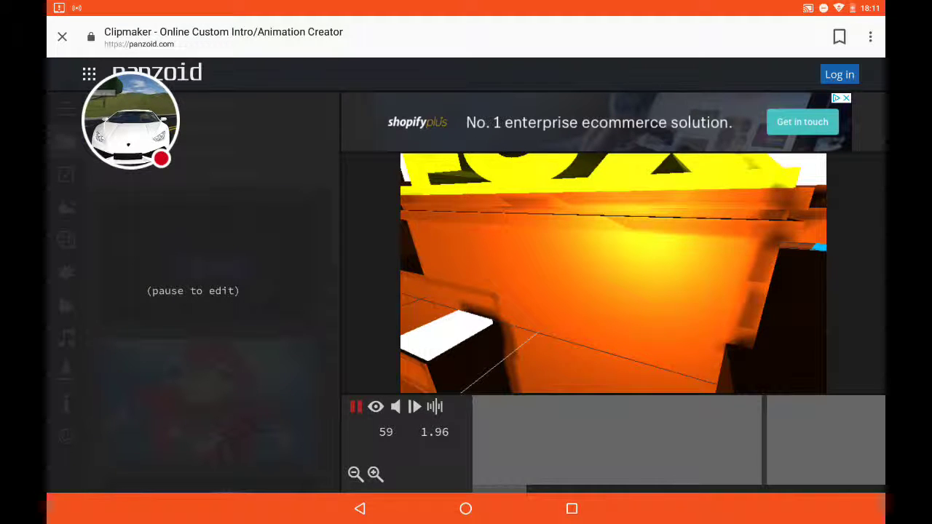
key("XF86AudioRaiseVolume")
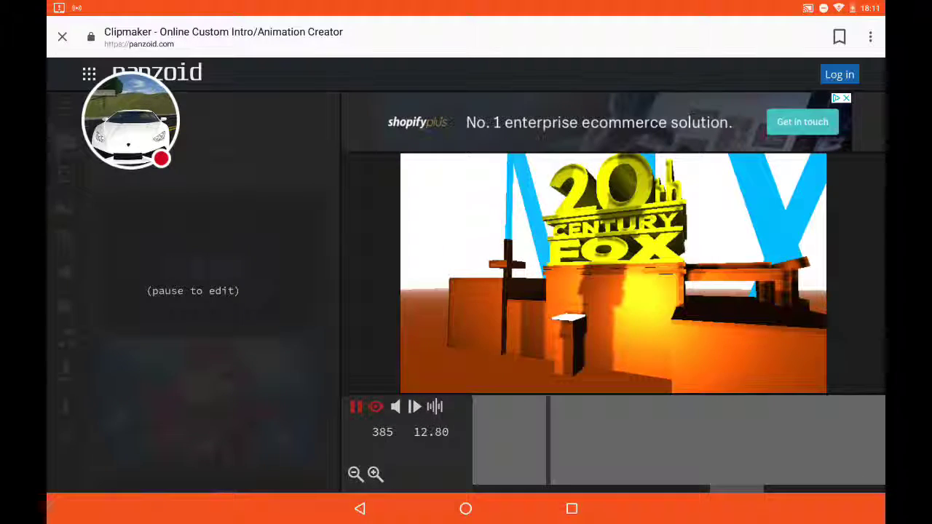
mouse_move(582, 436)
left_mouse_down()
mouse_move(655, 437)
mouse_move(632, 437)
left_mouse_up()
left_click(355, 406)
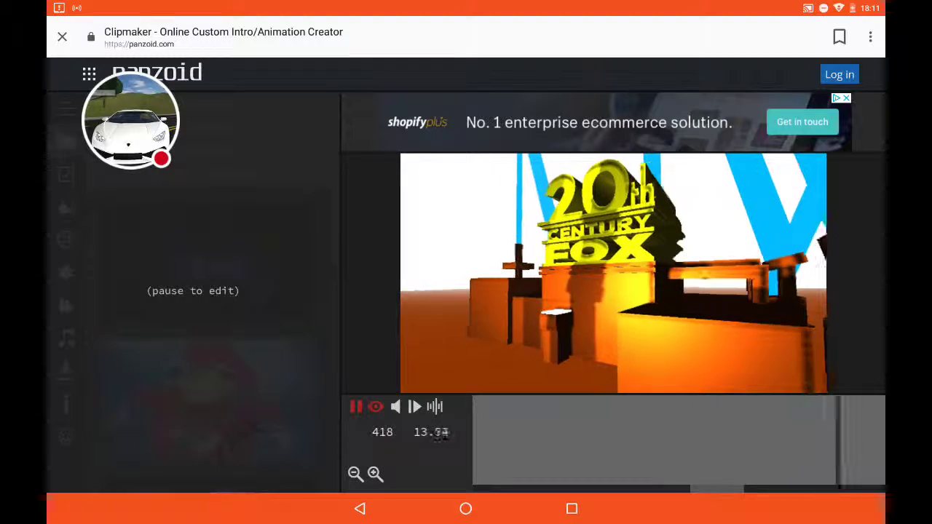
Return to the creation page and open the Intro clean template for panzoid
key("alt+Left")
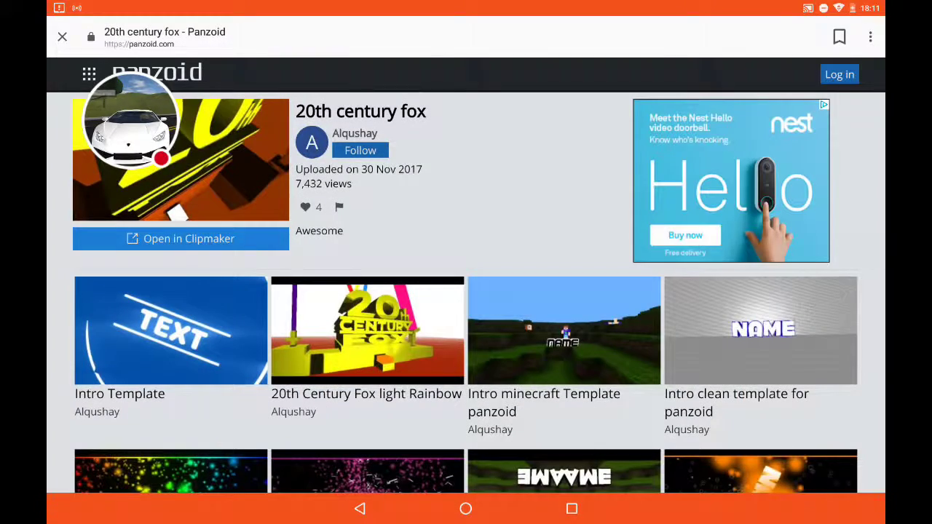
scroll(465, 327, "down", 2)
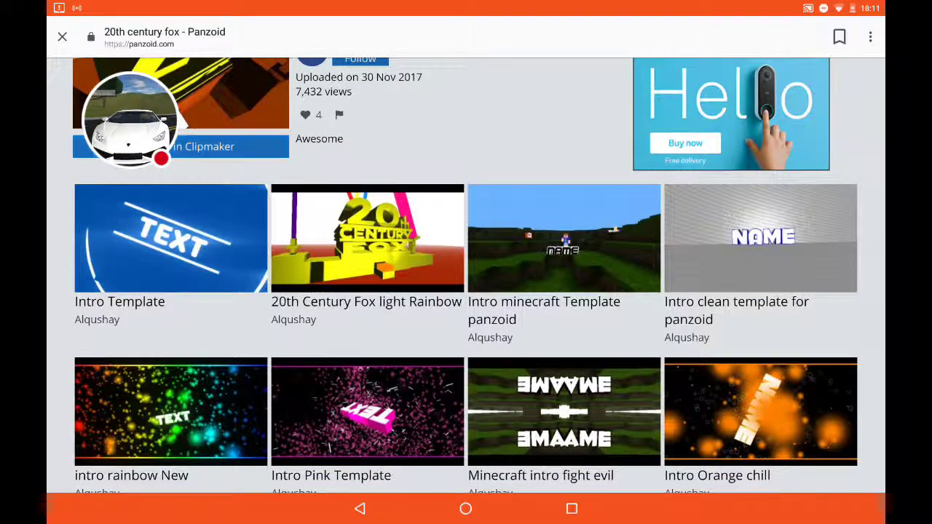
left_click(760, 240)
Load the clean grey NAME template and show its list of box-shape 3D objects
left_click(180, 239)
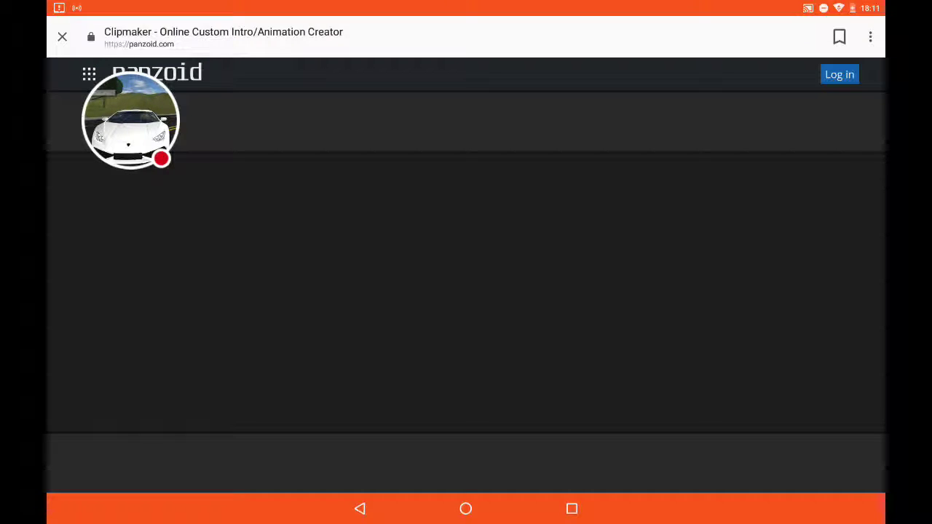
mouse_move(214, 2)
left_mouse_down()
mouse_move(214, 437)
mouse_move(214, 7)
left_mouse_up()
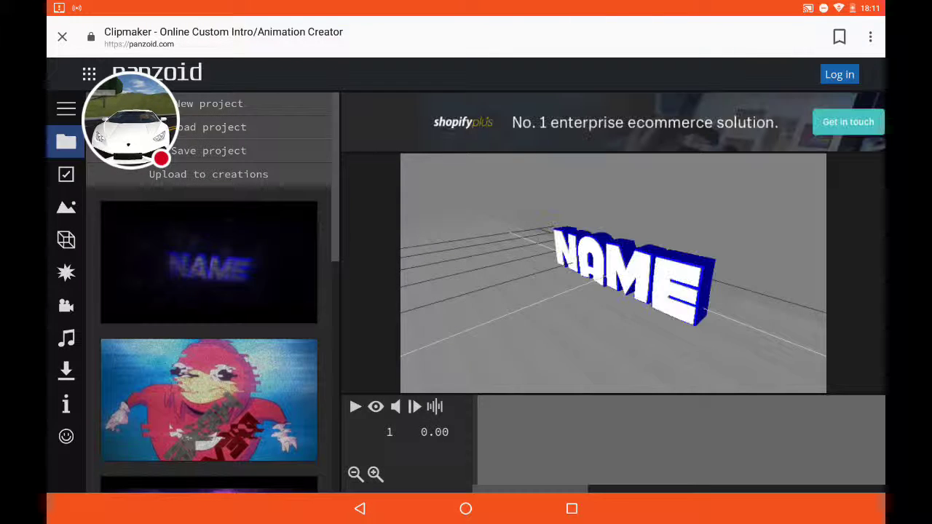
mouse_move(131, 120)
left_mouse_down()
mouse_move(360, 135)
mouse_move(661, 104)
mouse_move(677, 62)
left_mouse_up()
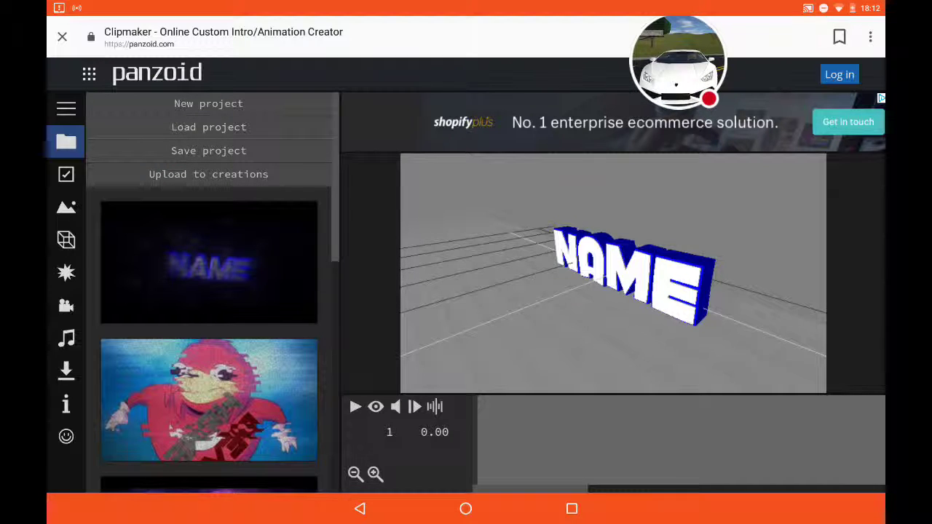
left_click(66, 239)
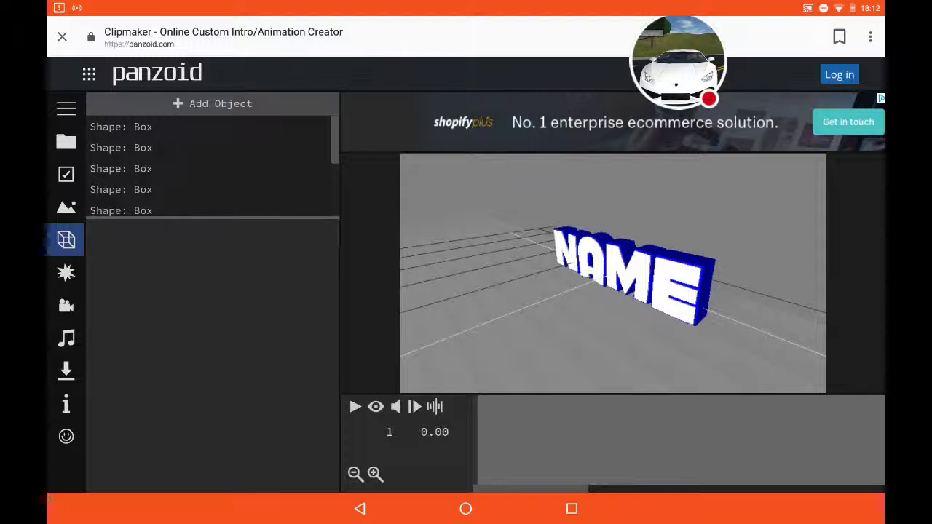
Refresh Clipmaker, load the blue YOUR NAME template, and list its objects and lights
left_click_drag(465, 182, 466, 327)
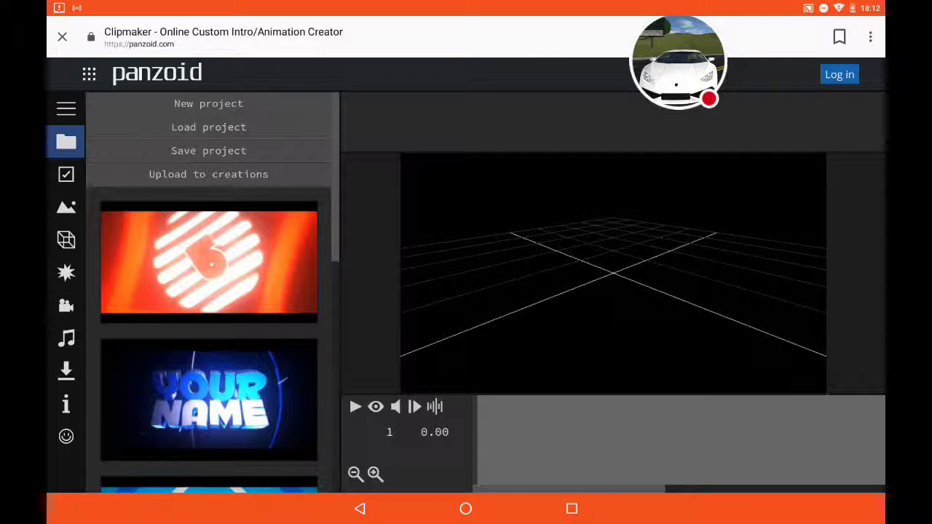
scroll(209, 291, "down", 3)
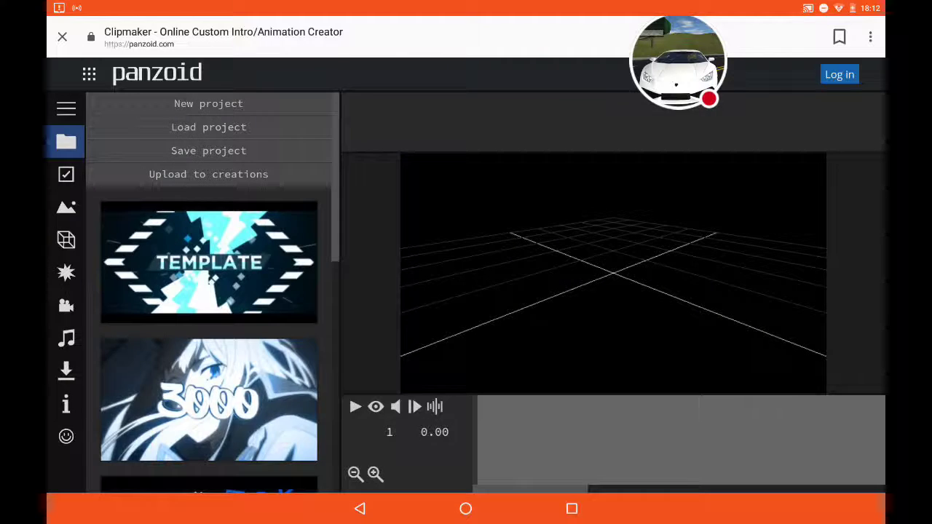
left_click_drag(214, 3, 214, 160)
key("Escape")
left_click(66, 239)
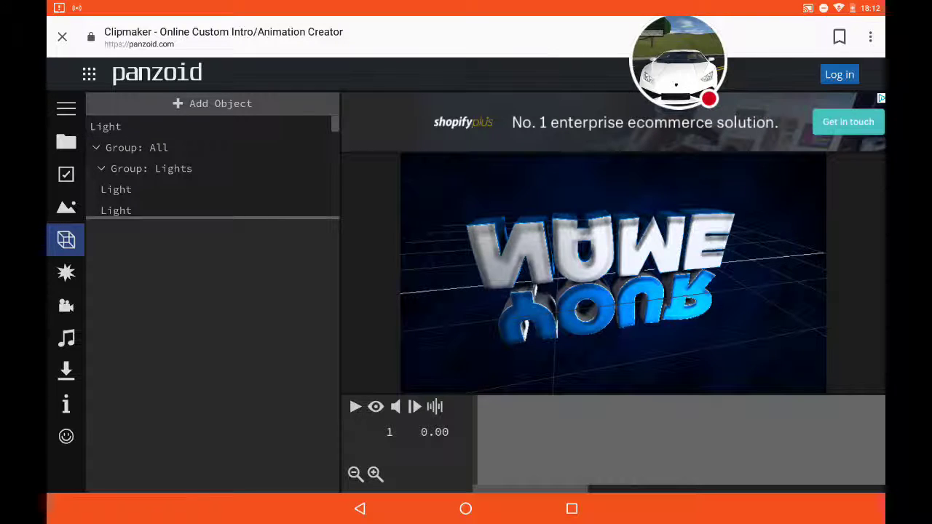
View Group: All's position, rotation and scale, then scroll the template gallery to the red Name intro
left_click(136, 147)
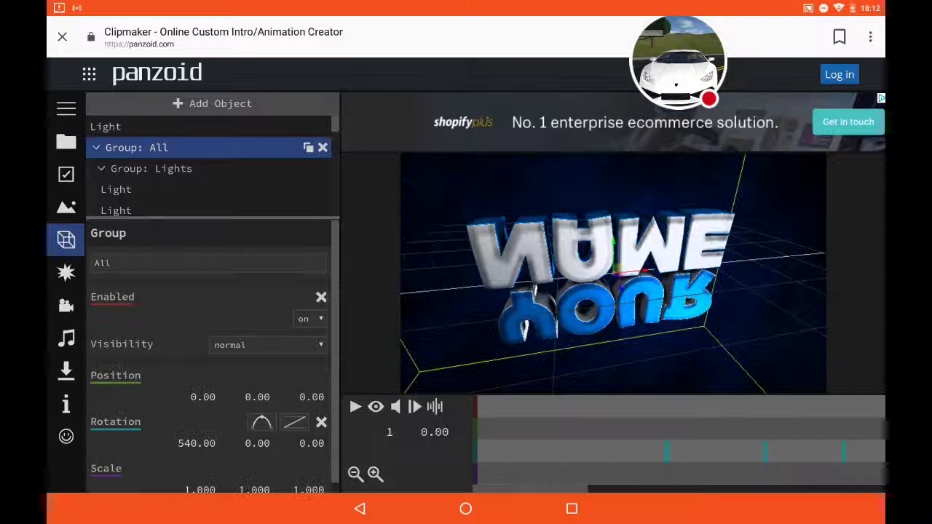
scroll(207, 356, "down", 1)
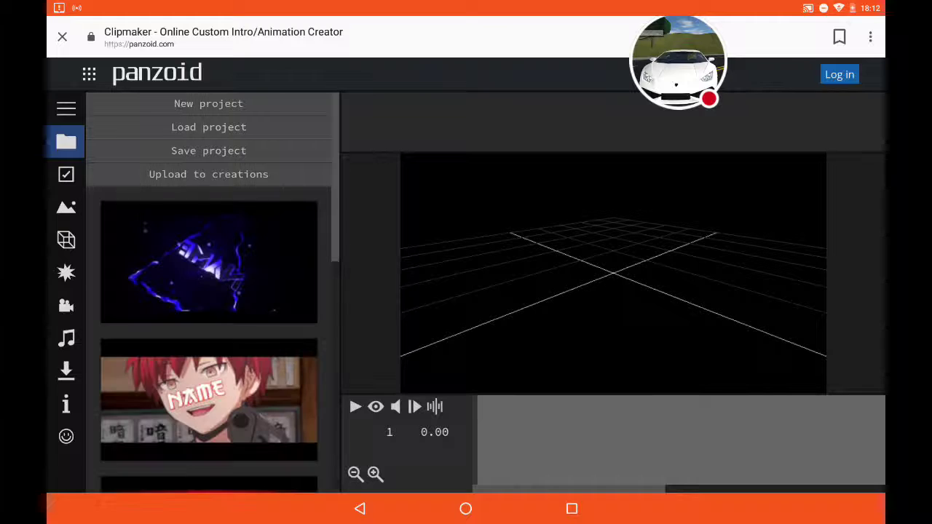
scroll(208, 292, "down", 5)
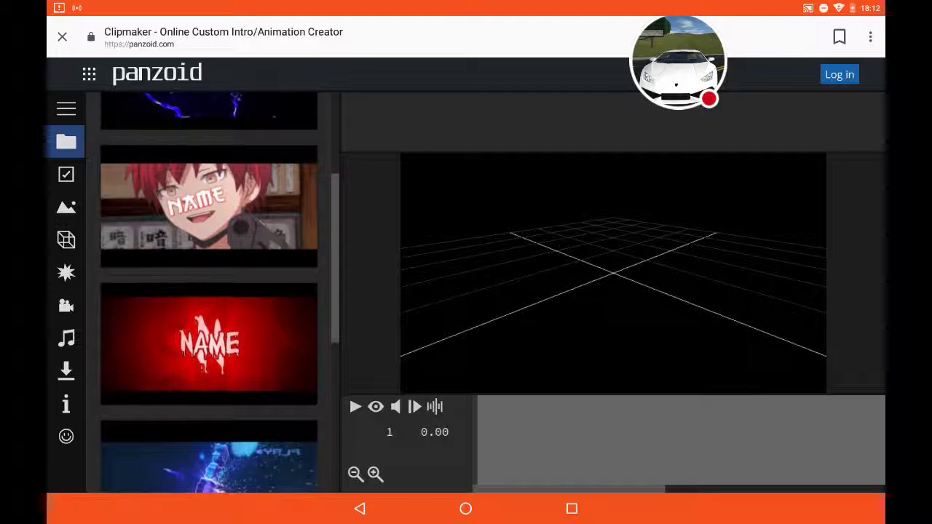
scroll(208, 291, "down", 2)
scroll(208, 291, "down", 5)
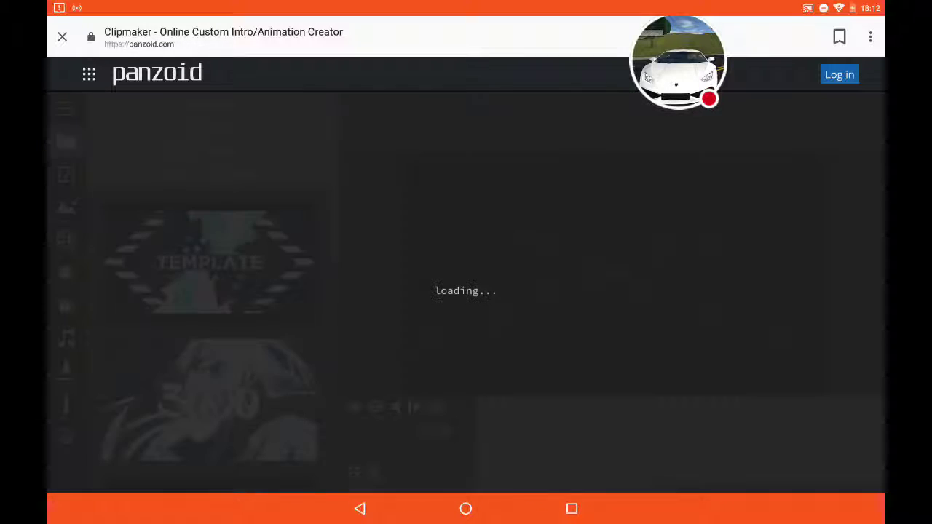
Once the red/white Name intro loads, show its object layers and start the preview
left_click_drag(211, 3, 211, 291)
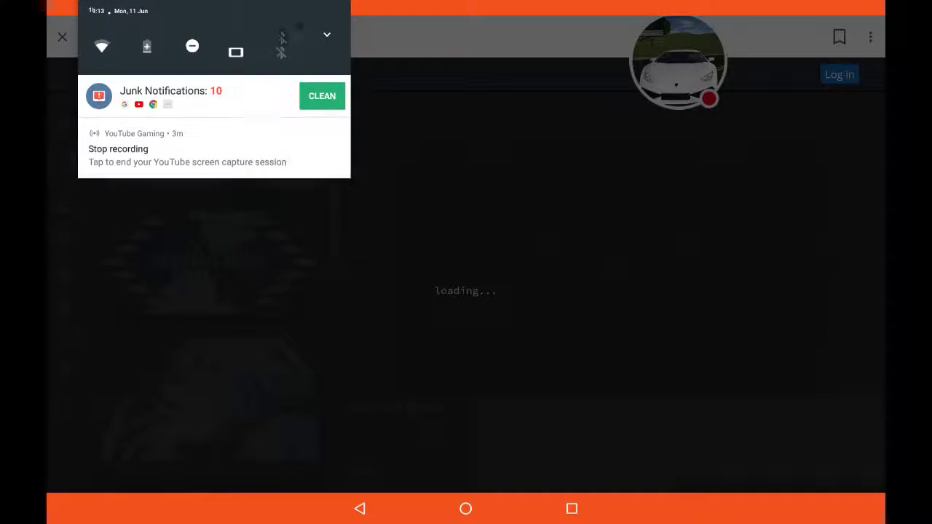
left_click_drag(211, 436, 211, 29)
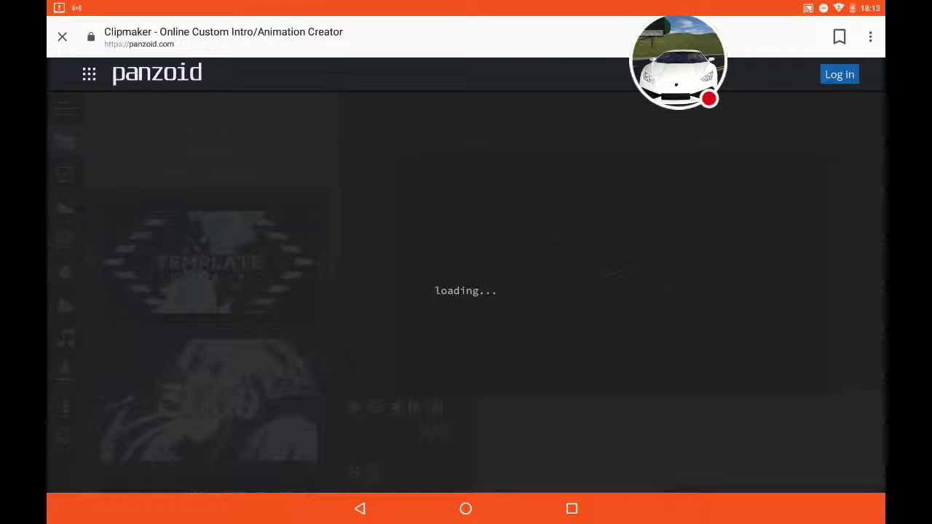
mouse_move(211, 4)
left_mouse_down()
mouse_move(211, 291)
mouse_move(211, 29)
left_mouse_up()
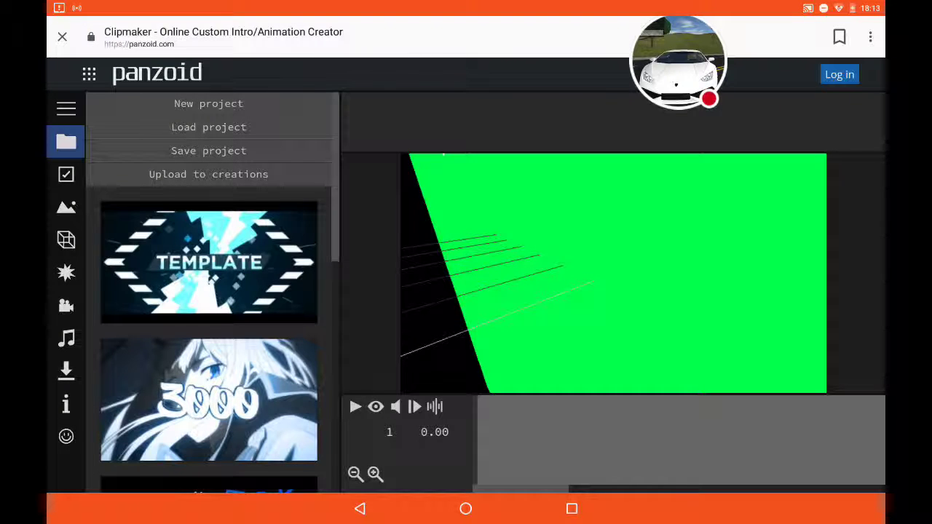
left_click(66, 239)
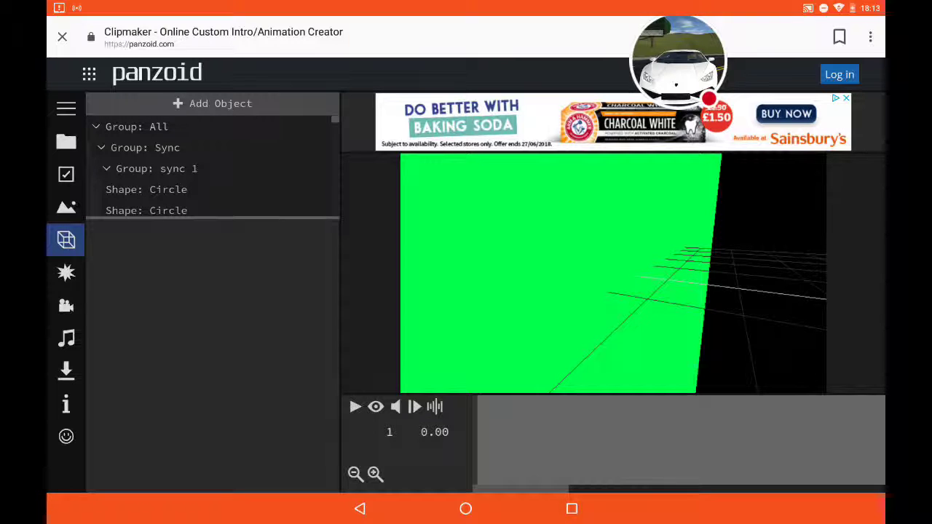
key("space")
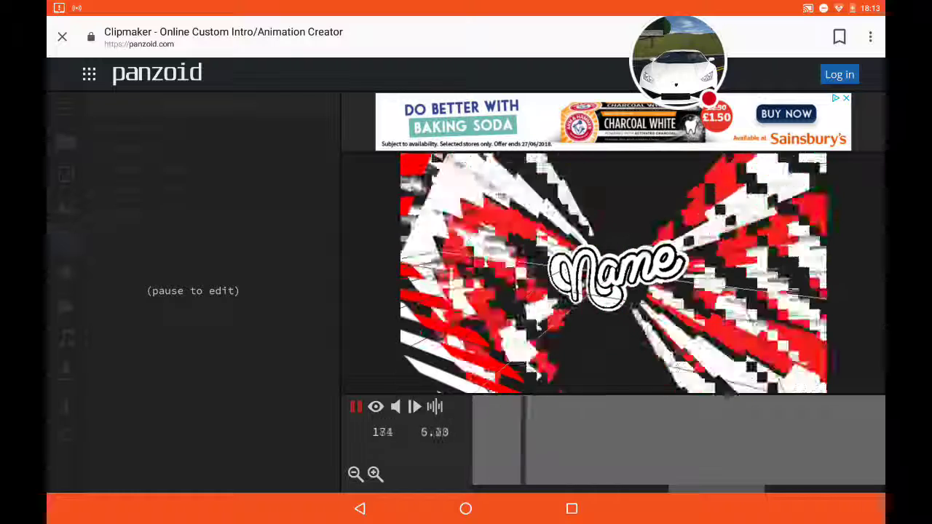
Pause playback and rename the top-level group from 'All' to 'Chillwvikai'
left_click(356, 406)
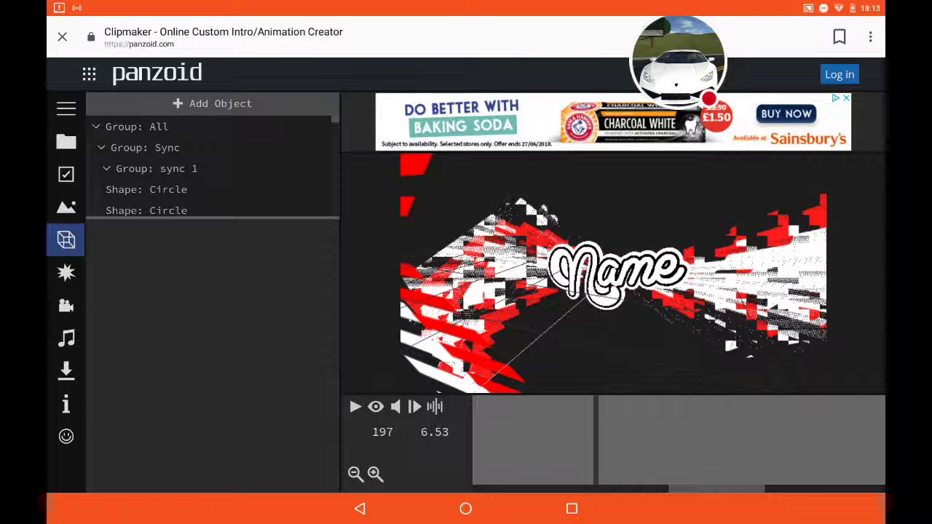
left_click(136, 126)
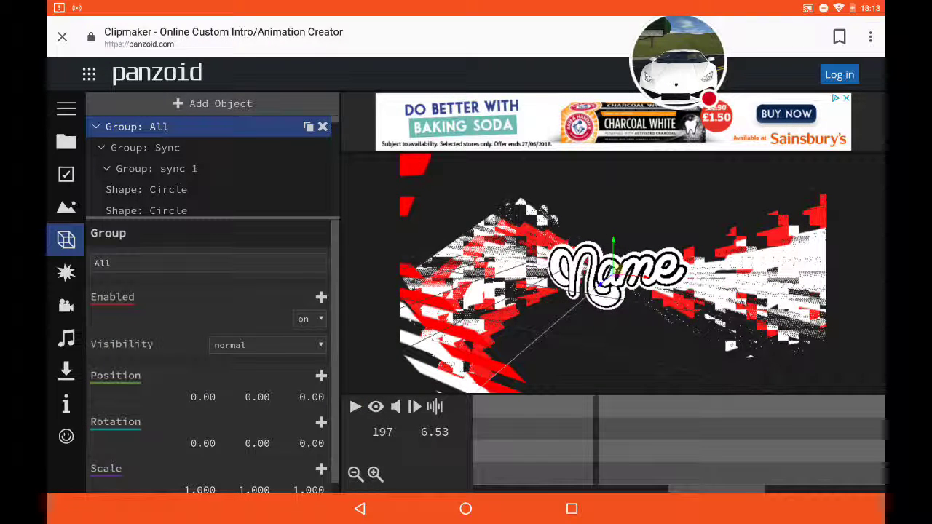
left_click(109, 263)
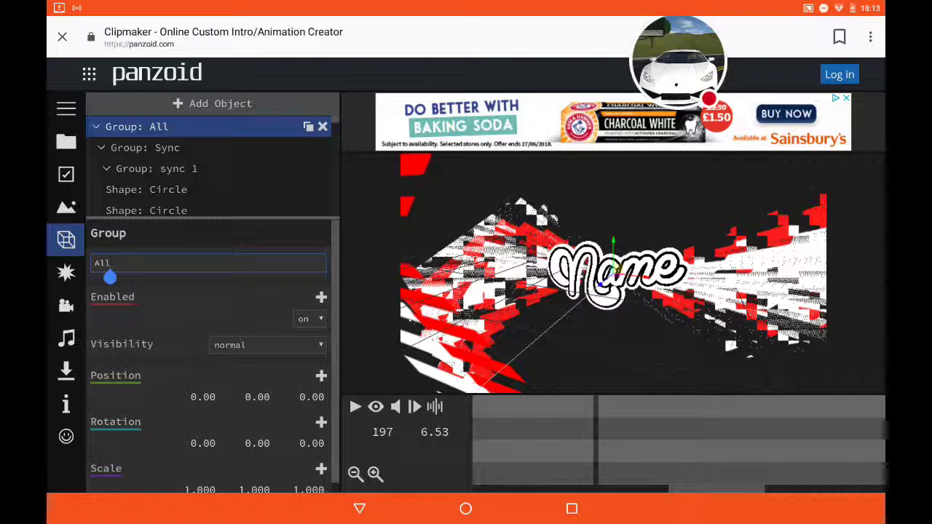
key("BackSpace")
key("BackSpace")
key("BackSpace")
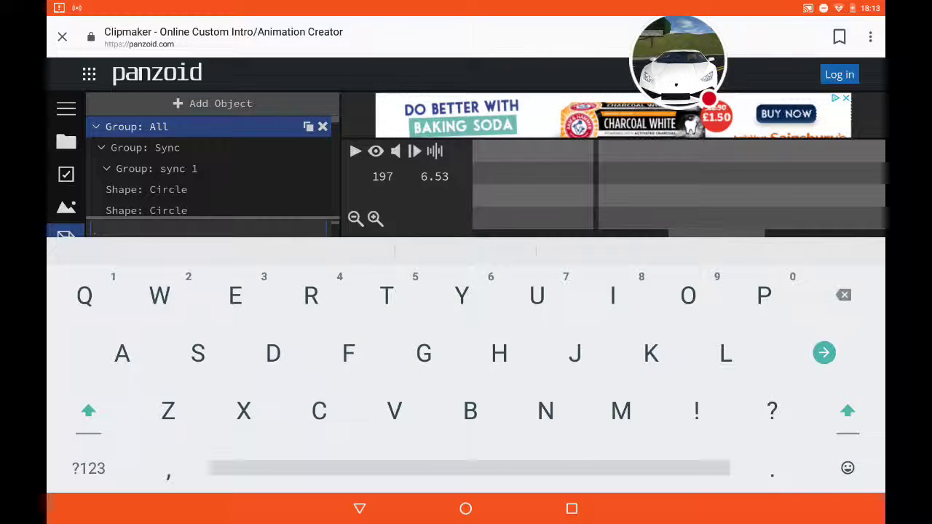
type("Chillwv")
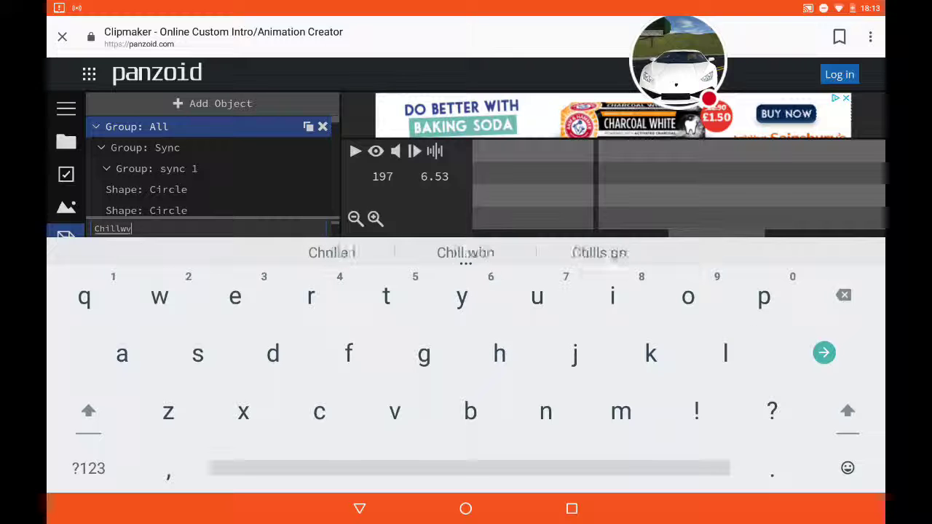
type("ikai")
key("Return")
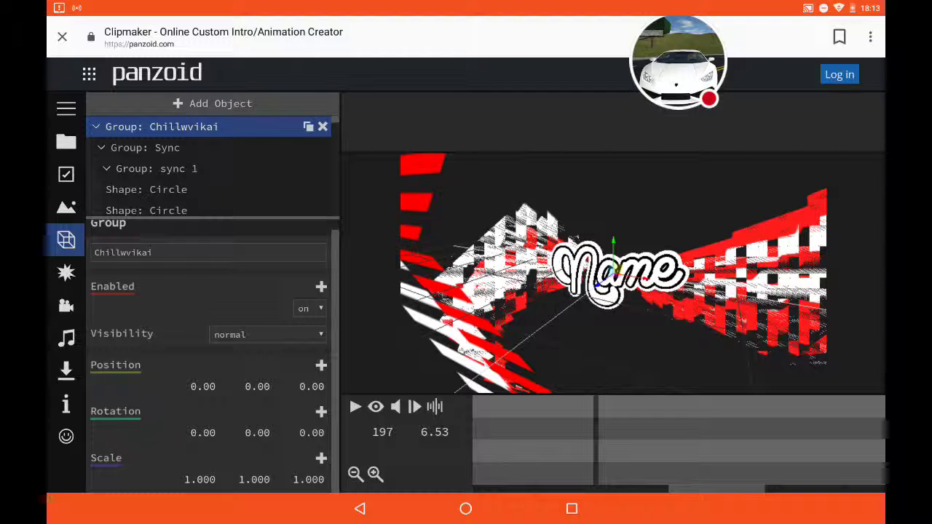
Drag the Chillwvikai group's Position X to 8.46, then inspect the circle and sync 1 layers
left_click_drag(203, 386, 222, 387)
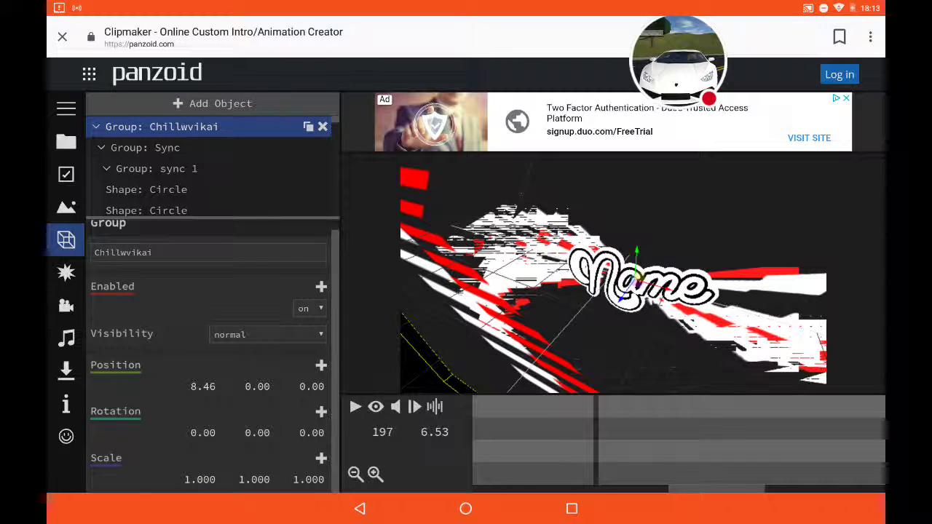
left_click(146, 189)
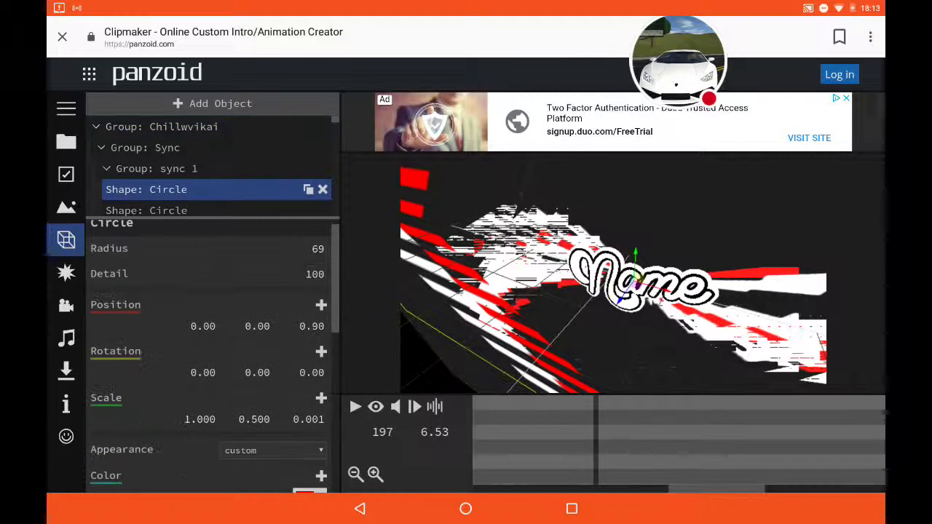
left_click(156, 168)
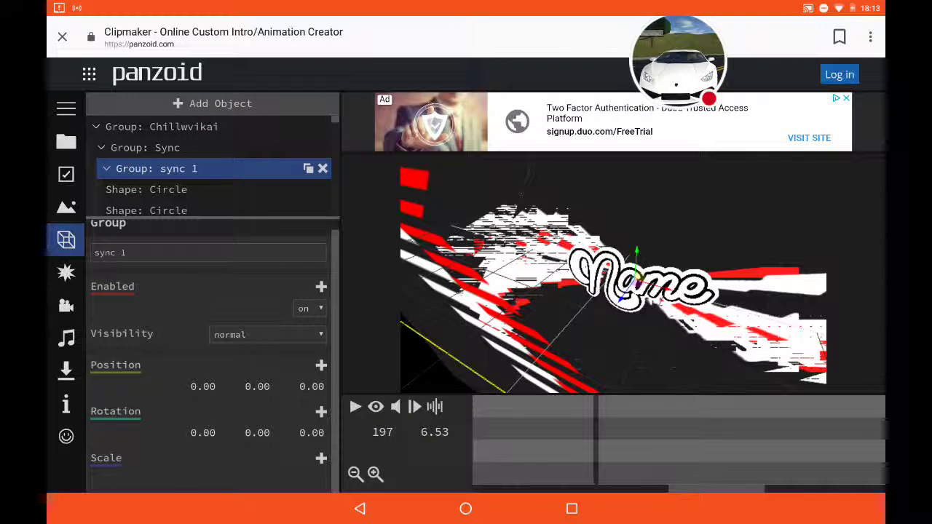
left_click(162, 127)
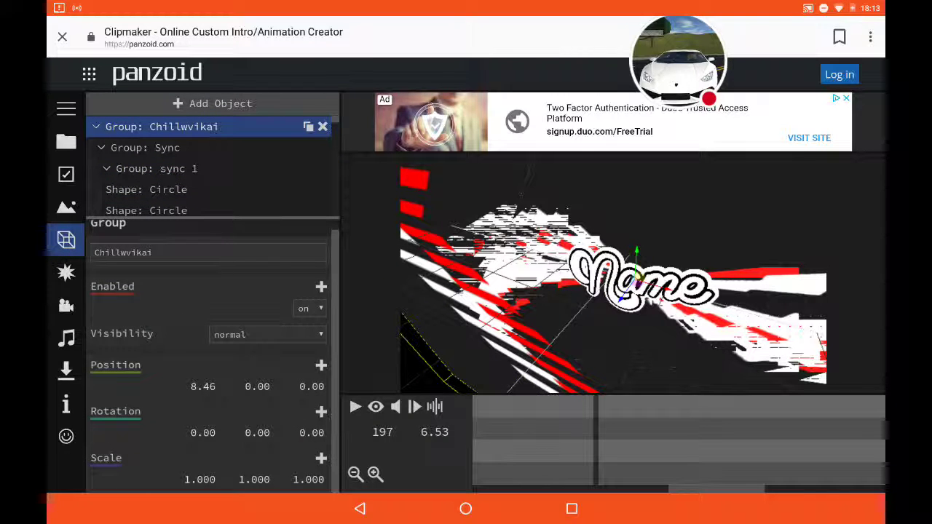
Browse the effects list and the object layers, ending on the Feedback panel
scroll(211, 168, "down", 3)
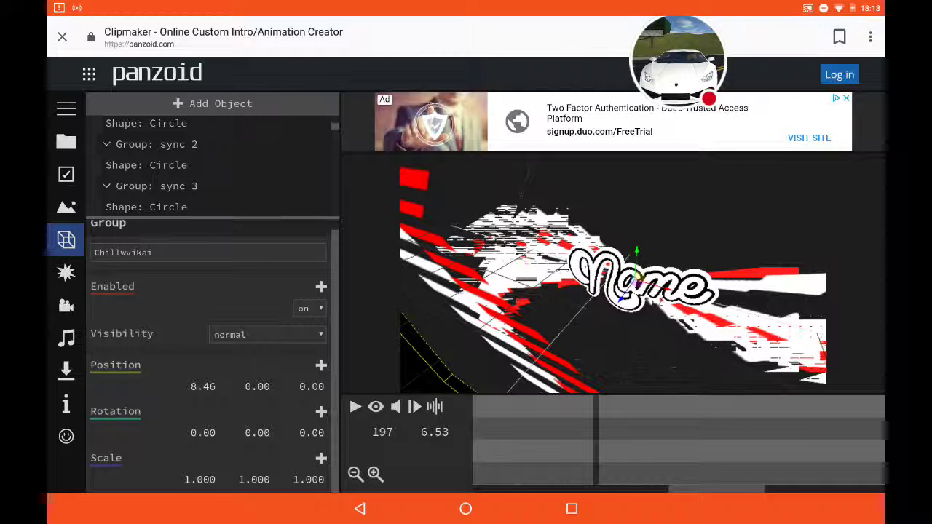
left_click(66, 272)
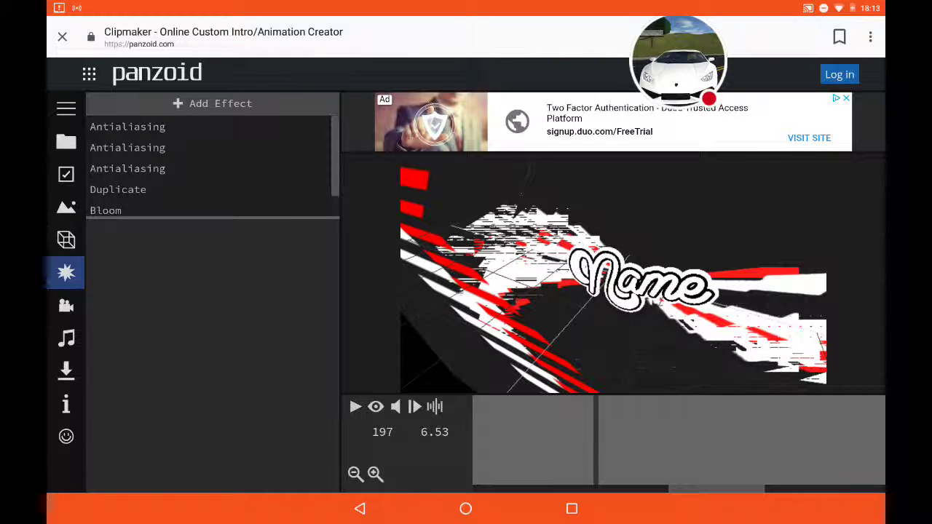
left_click(66, 240)
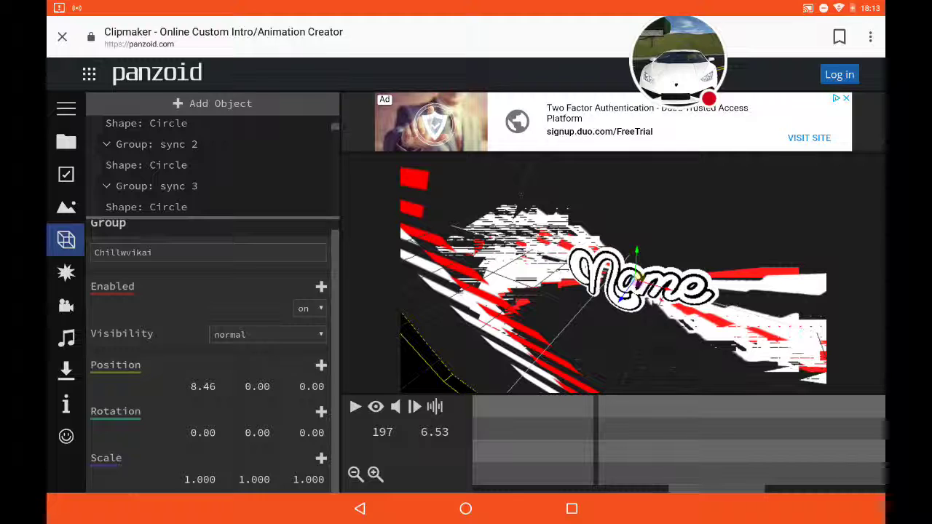
left_click(66, 435)
Check the Info, Audio, Camera, Scene and Basic (1080p, 30 fps, 12 s) panels, ending at the templates
left_click(67, 403)
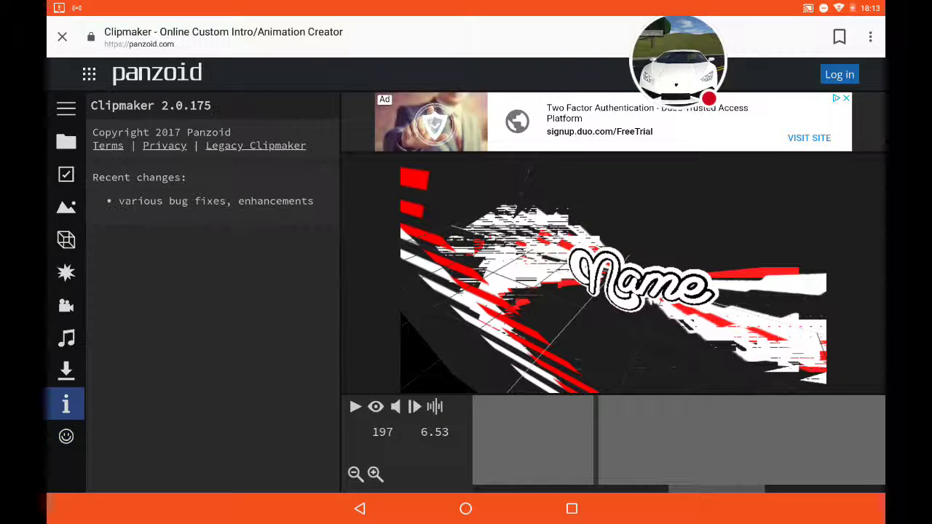
left_click(66, 337)
left_click(66, 403)
left_click(66, 305)
left_click(66, 207)
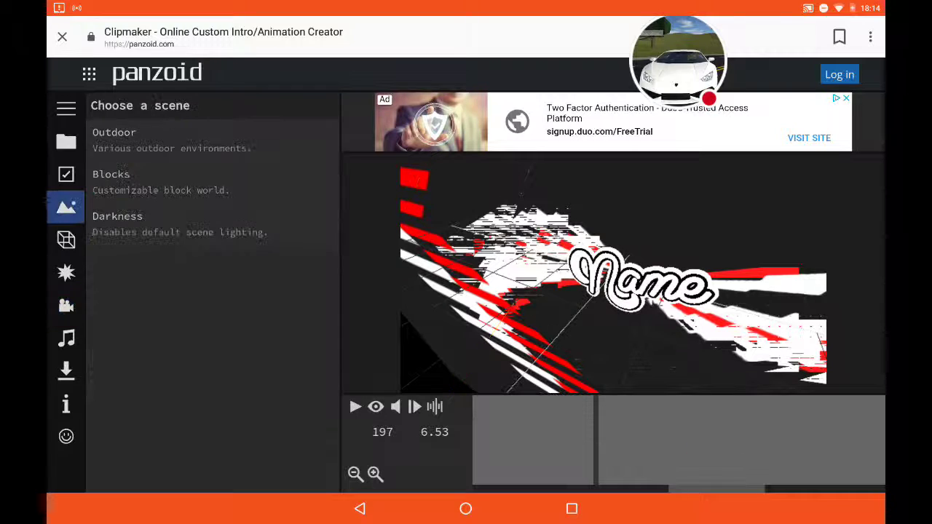
left_click(67, 174)
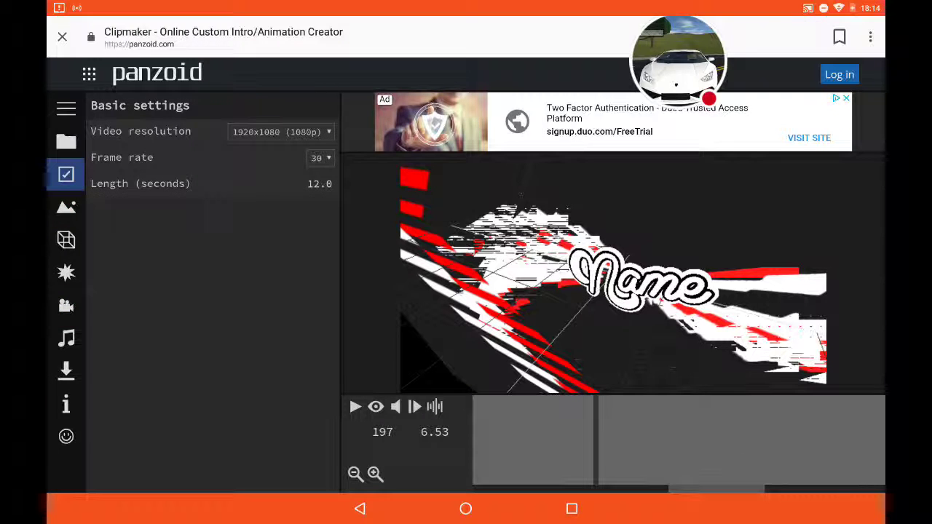
left_click(66, 142)
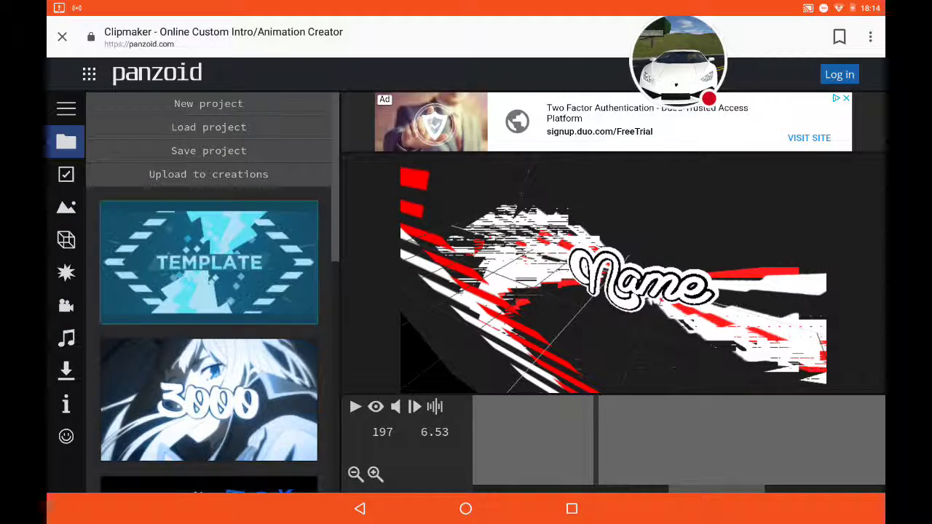
Load the blank TEMPLATE intro past the Leave site? prompt, then pull down the notification shade
left_click(209, 262)
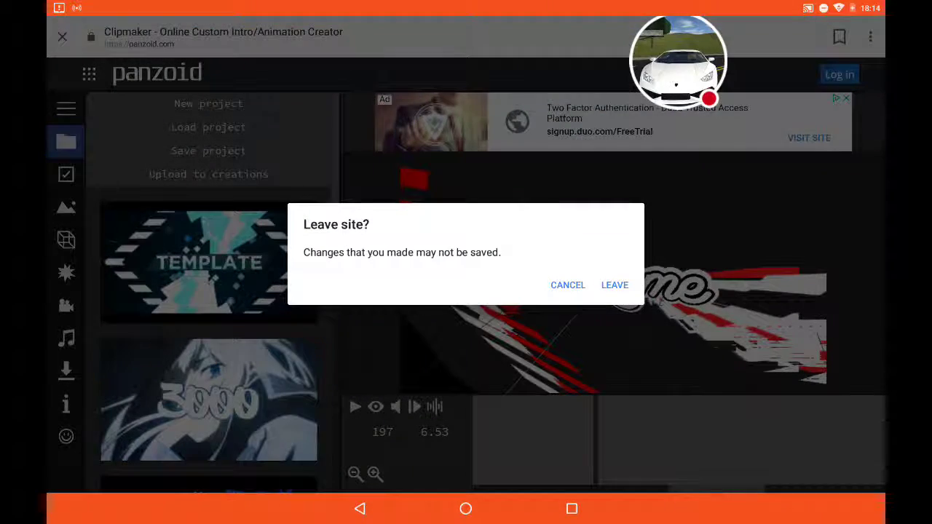
left_click(566, 284)
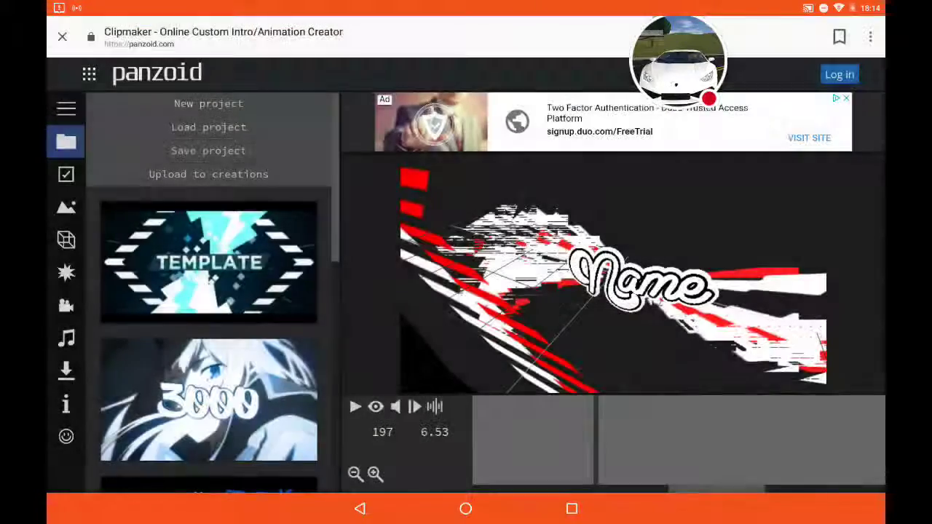
left_click(209, 262)
left_click(566, 297)
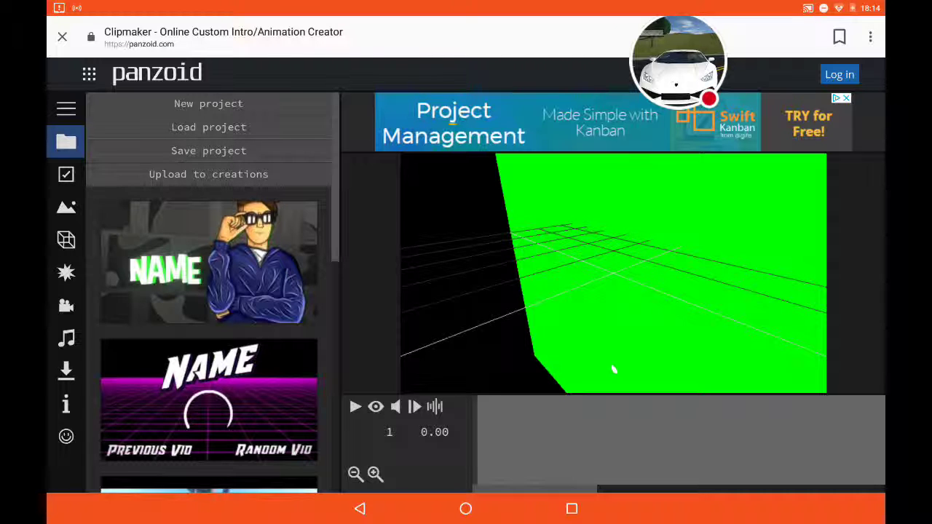
left_click_drag(214, 1, 214, 218)
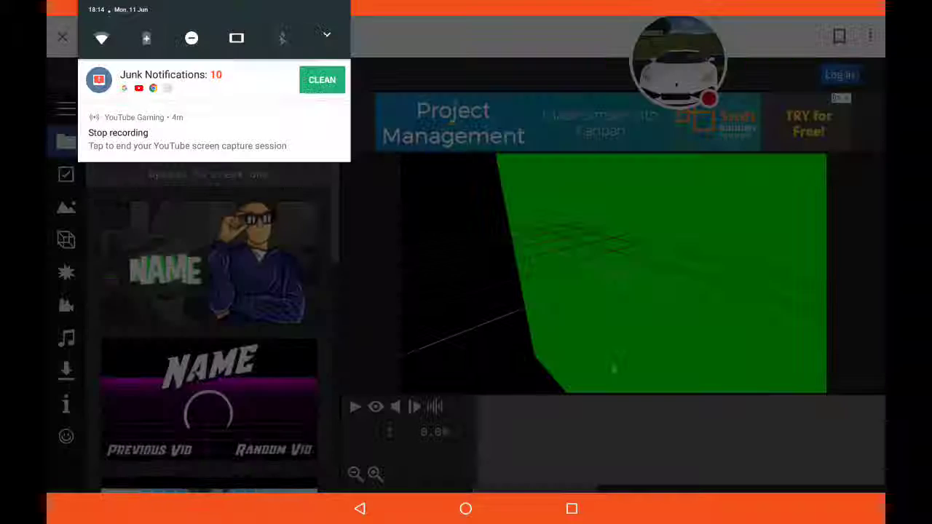